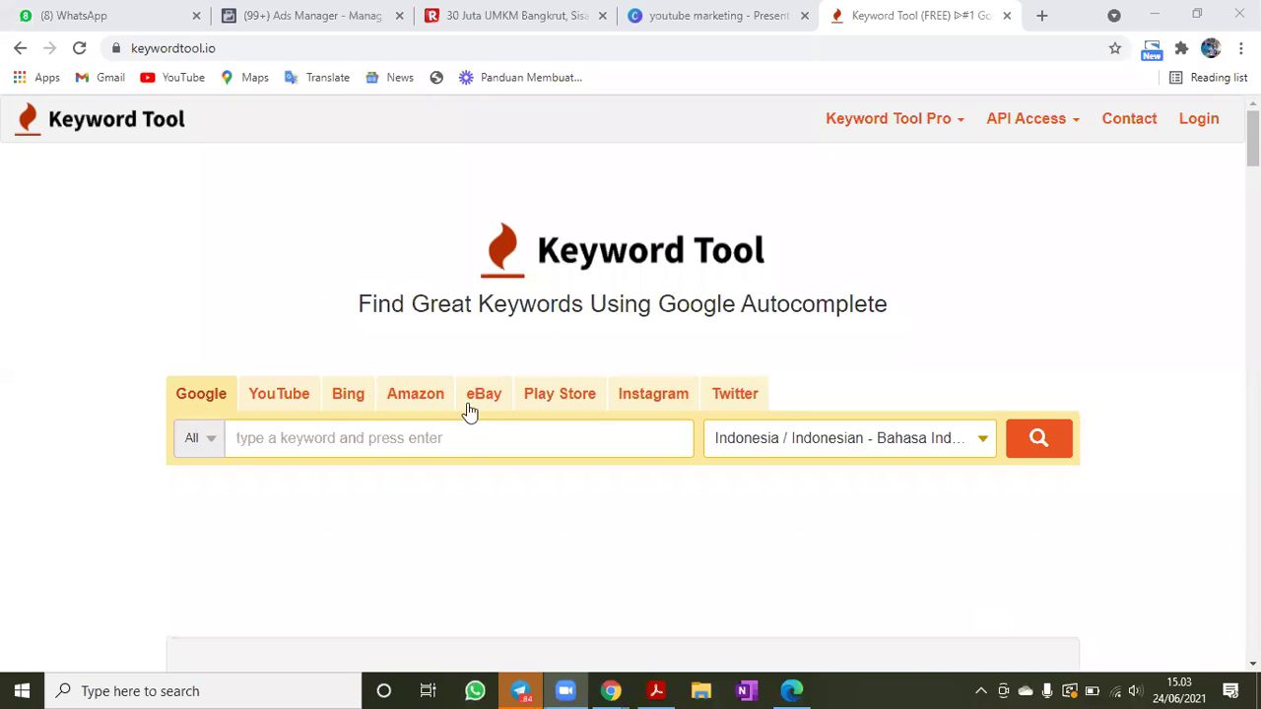
- Search for Google keyword suggestions for "baju daster" in Indonesian for Indonesia
left_click(1068, 309)
scroll(1069, 309, "down", 1)
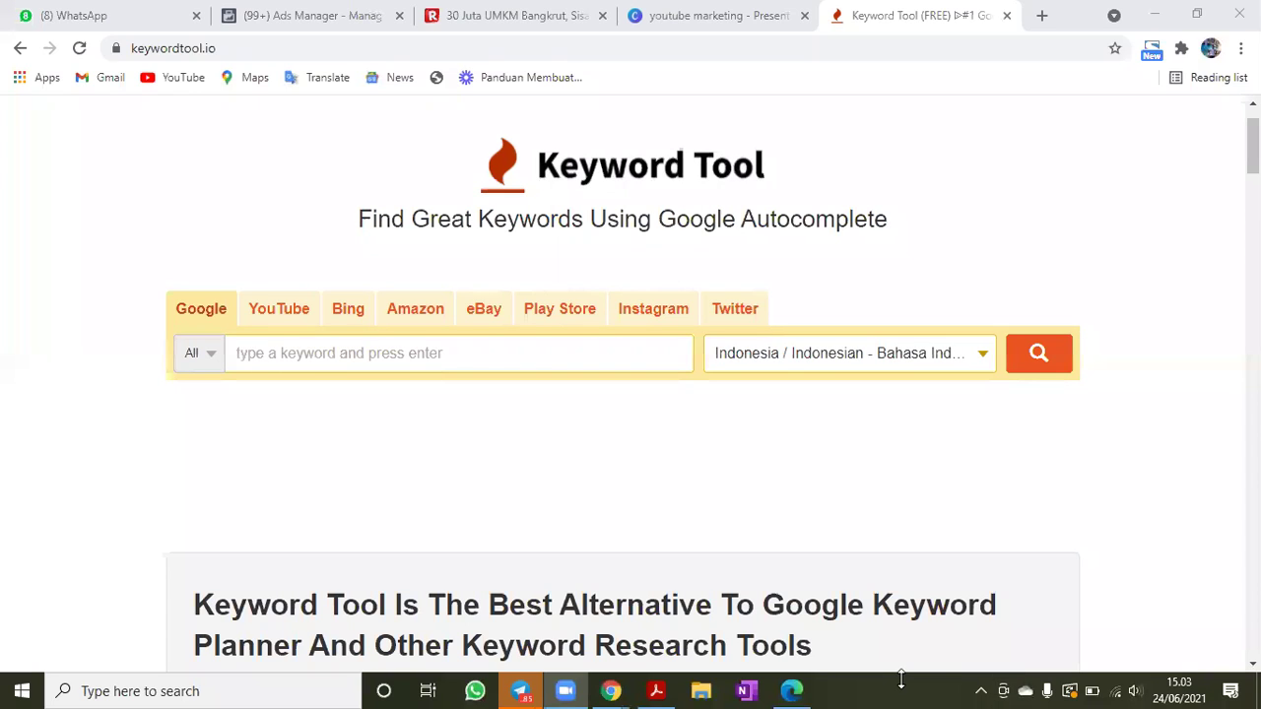
left_click(489, 355)
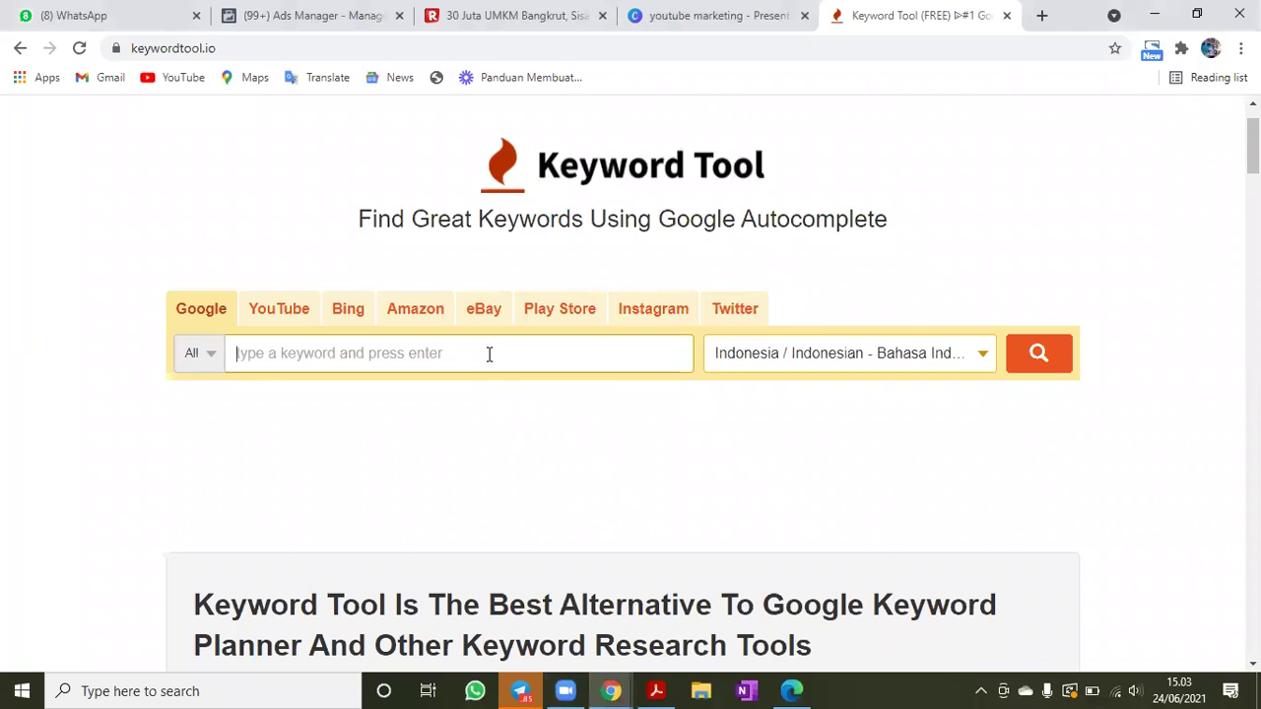
type("daste")
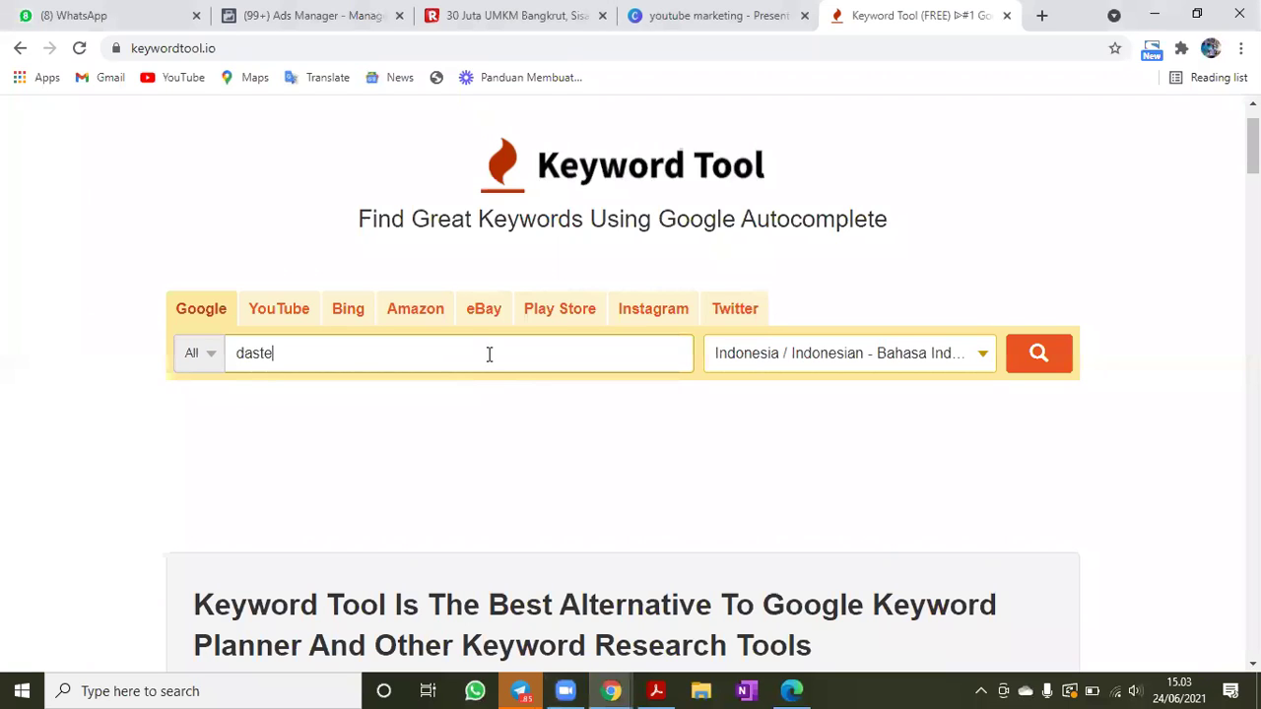
key("BackSpace")
key("BackSpace")
key("BackSpace")
key("BackSpace")
key("BackSpace")
type("baj")
type("u musli")
key("BackSpace")
key("BackSpace")
key("BackSpace")
key("BackSpace")
key("BackSpace")
type("daster")
key("Return")
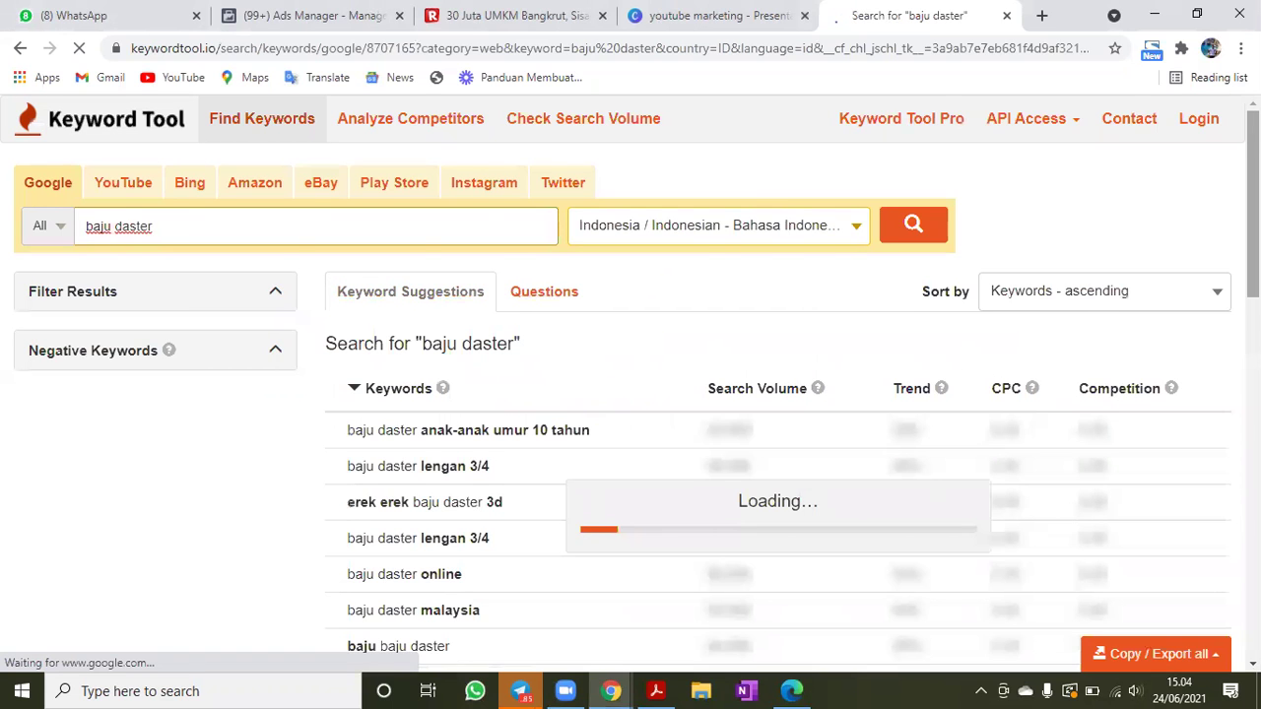
- Draft the long-tail video title "jual baju daster terbaru di" in a new browser tab, based on the suggested keywords
scroll(493, 357, "down", 1)
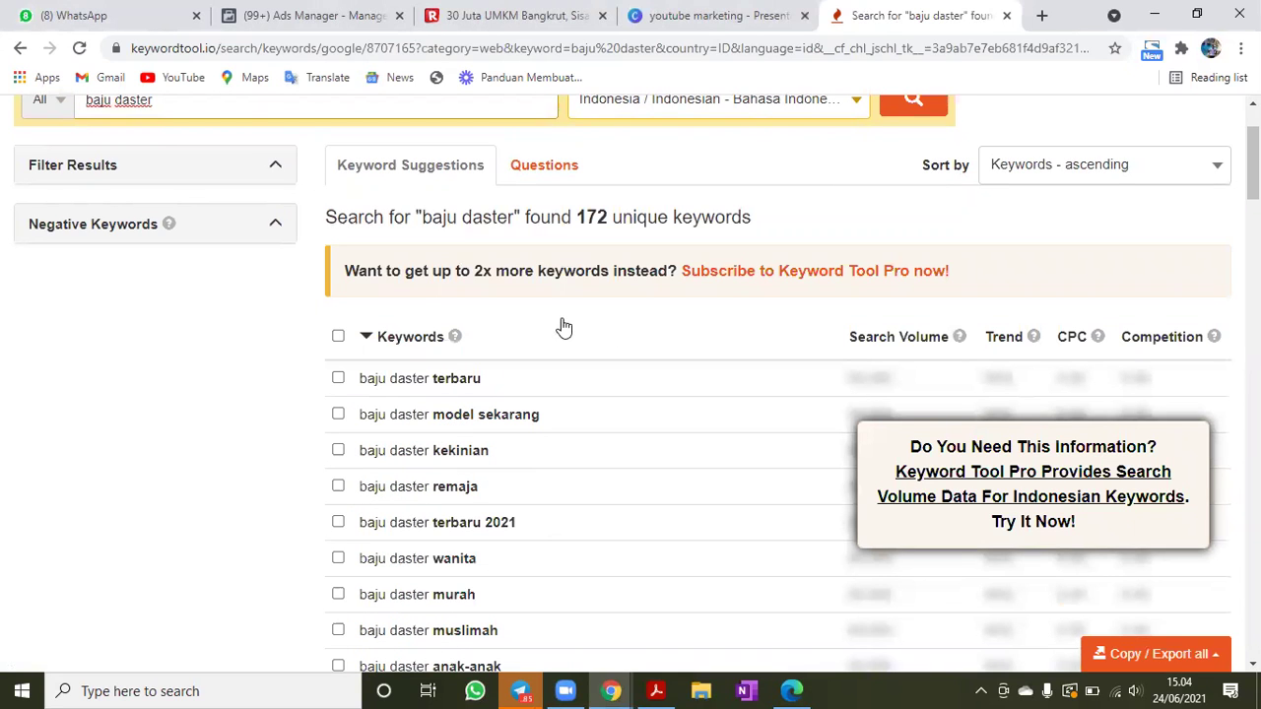
scroll(564, 327, "down", 1)
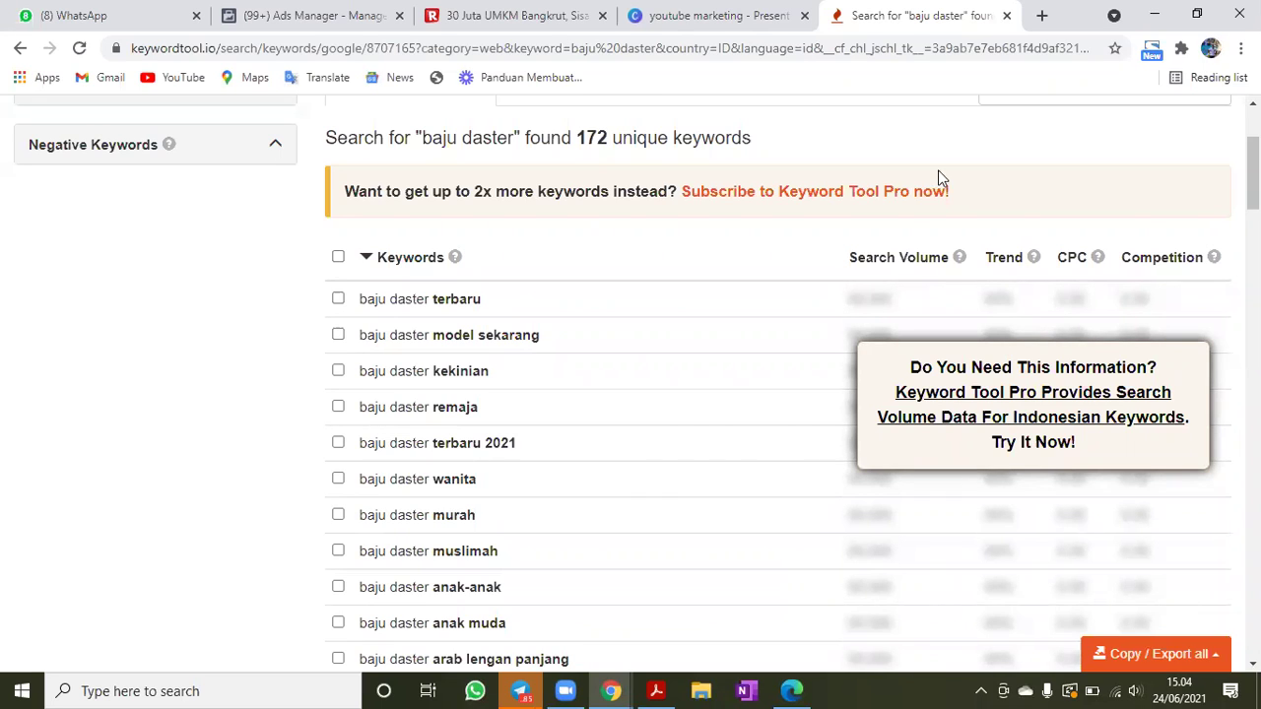
scroll(607, 323, "up", 2)
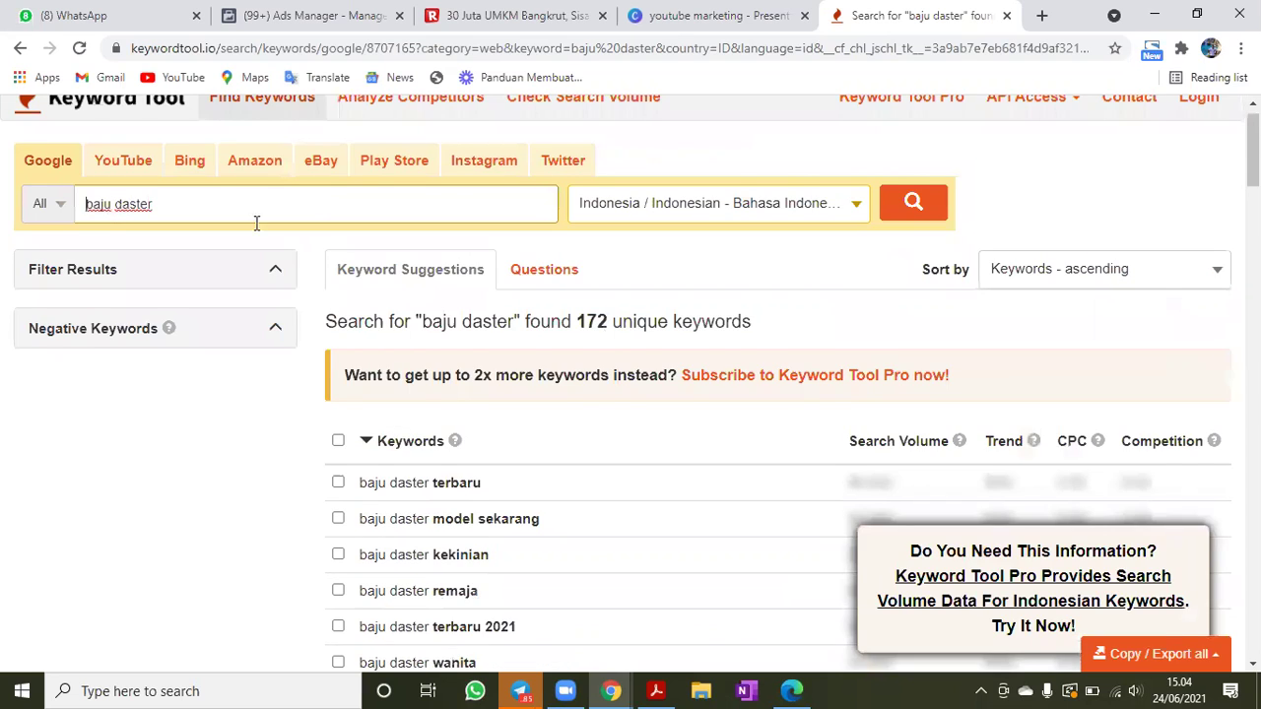
scroll(253, 220, "up", 1)
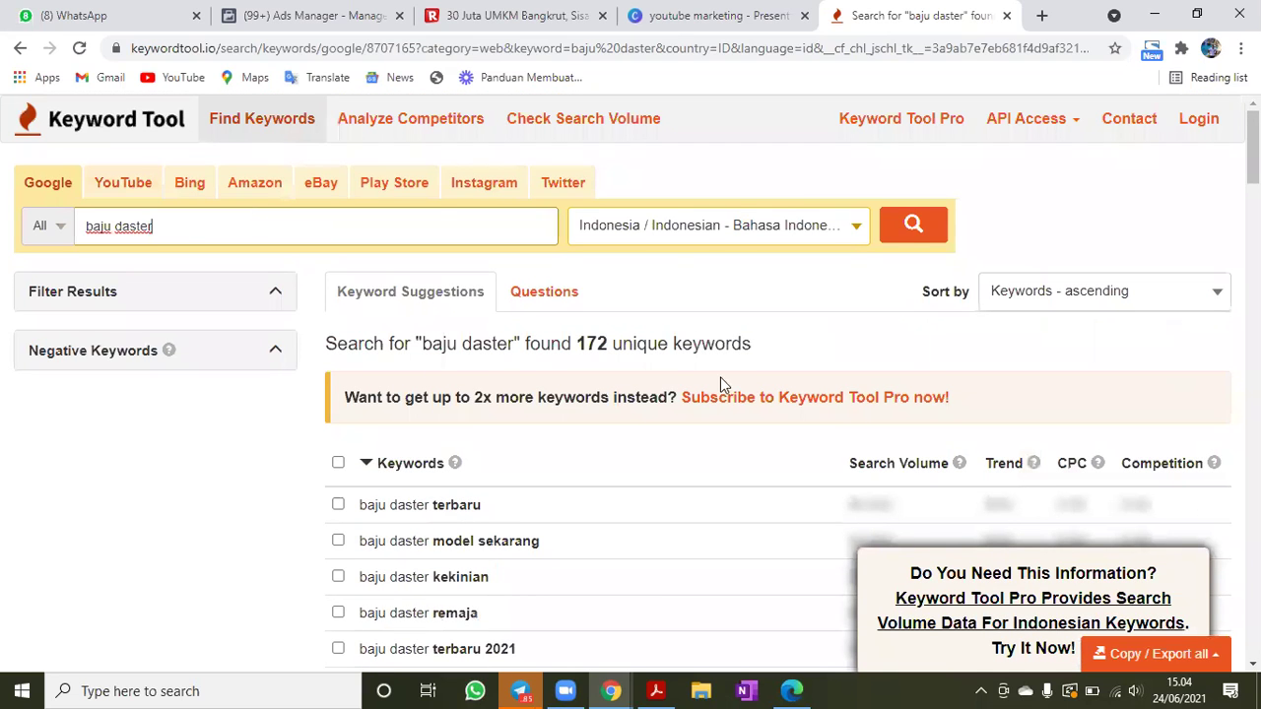
scroll(452, 511, "down", 1)
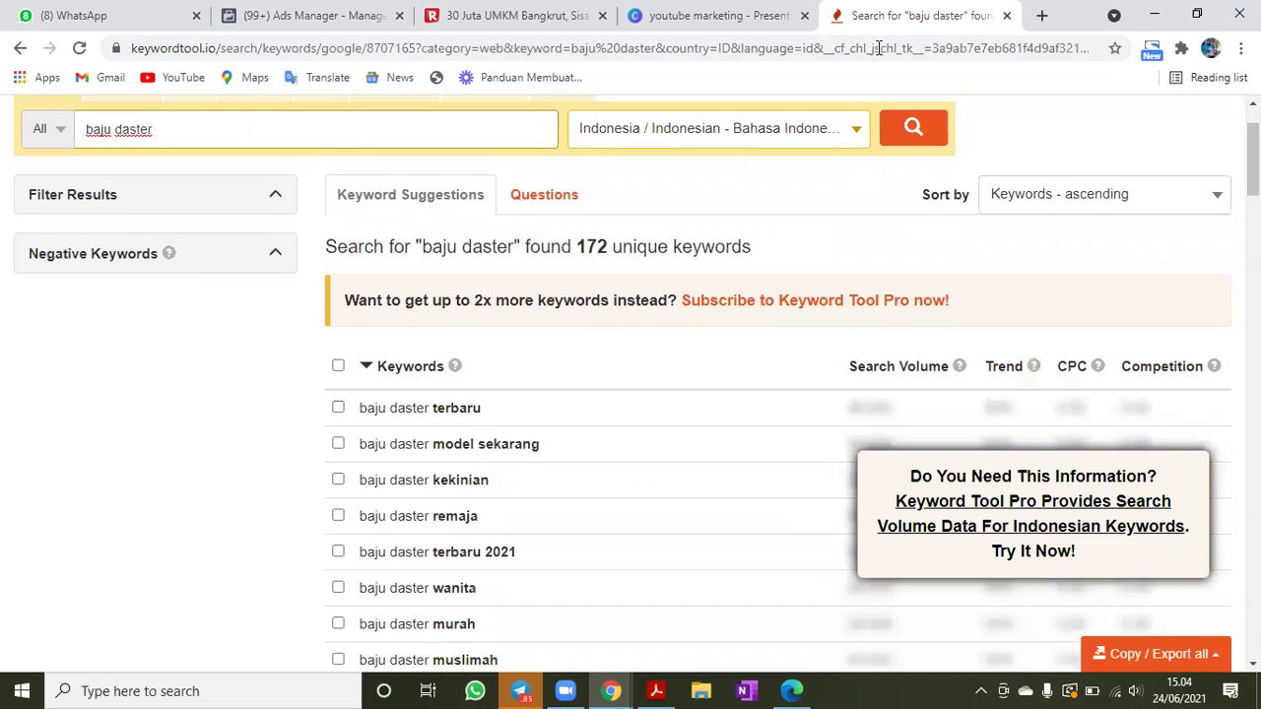
left_click(1043, 15)
type("jual ba")
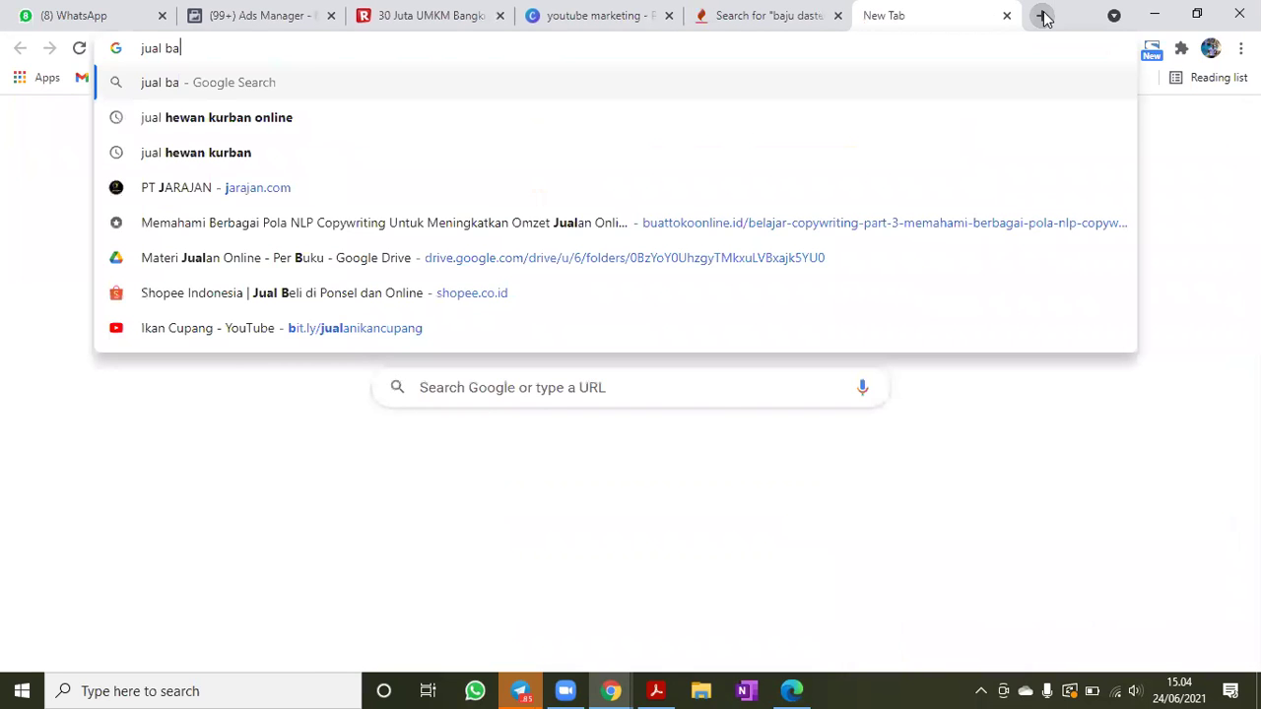
type("ju daster terbar")
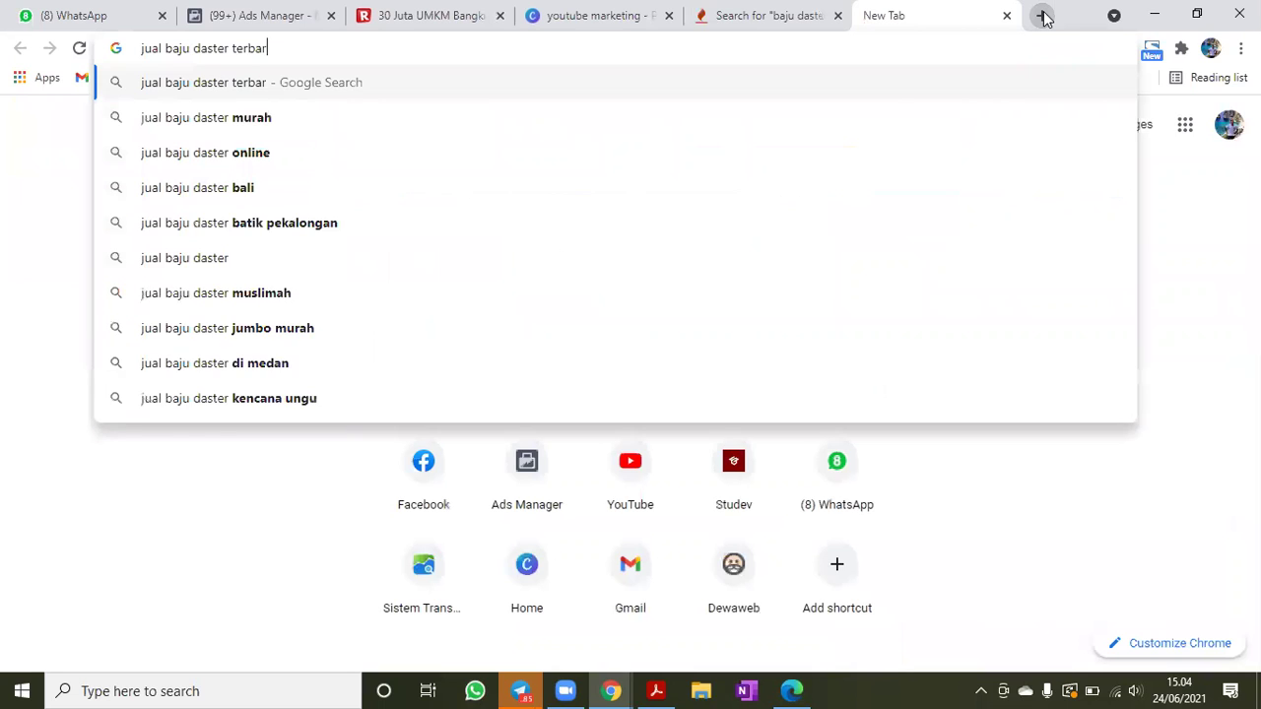
type("u di")
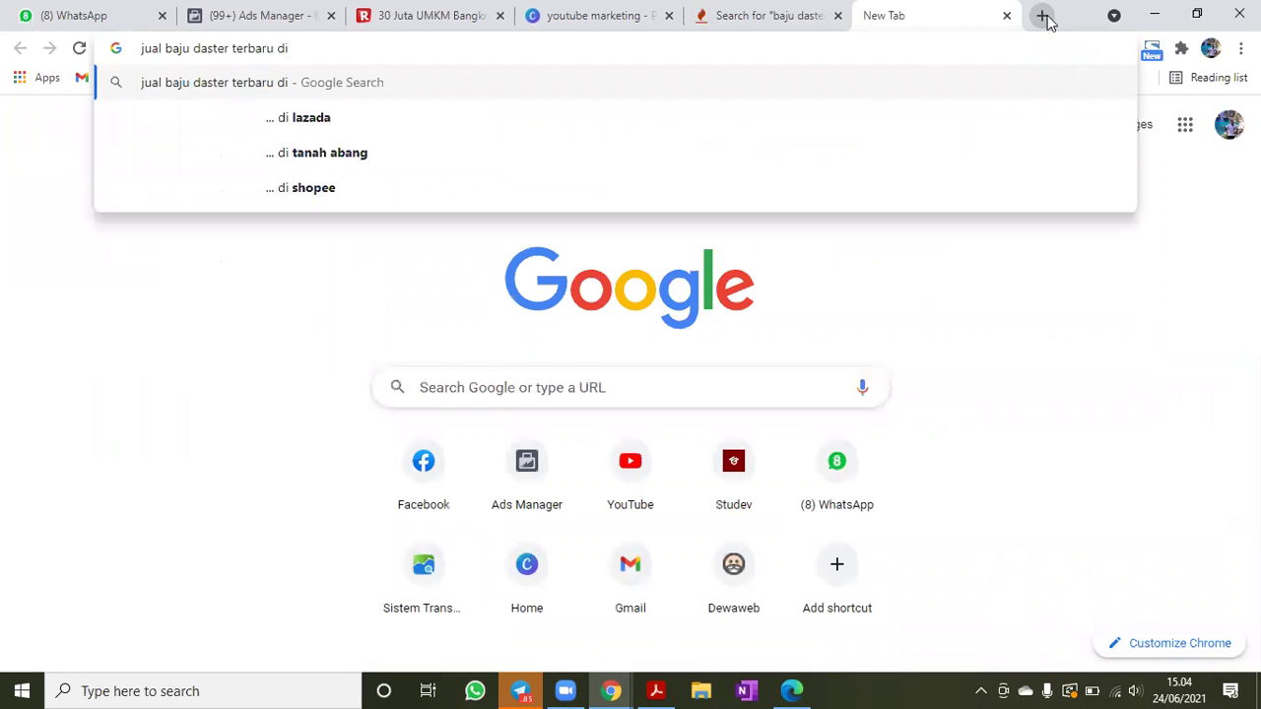
- Open Google Trends for Indonesia in another new browser tab
left_click(1044, 15)
type("go")
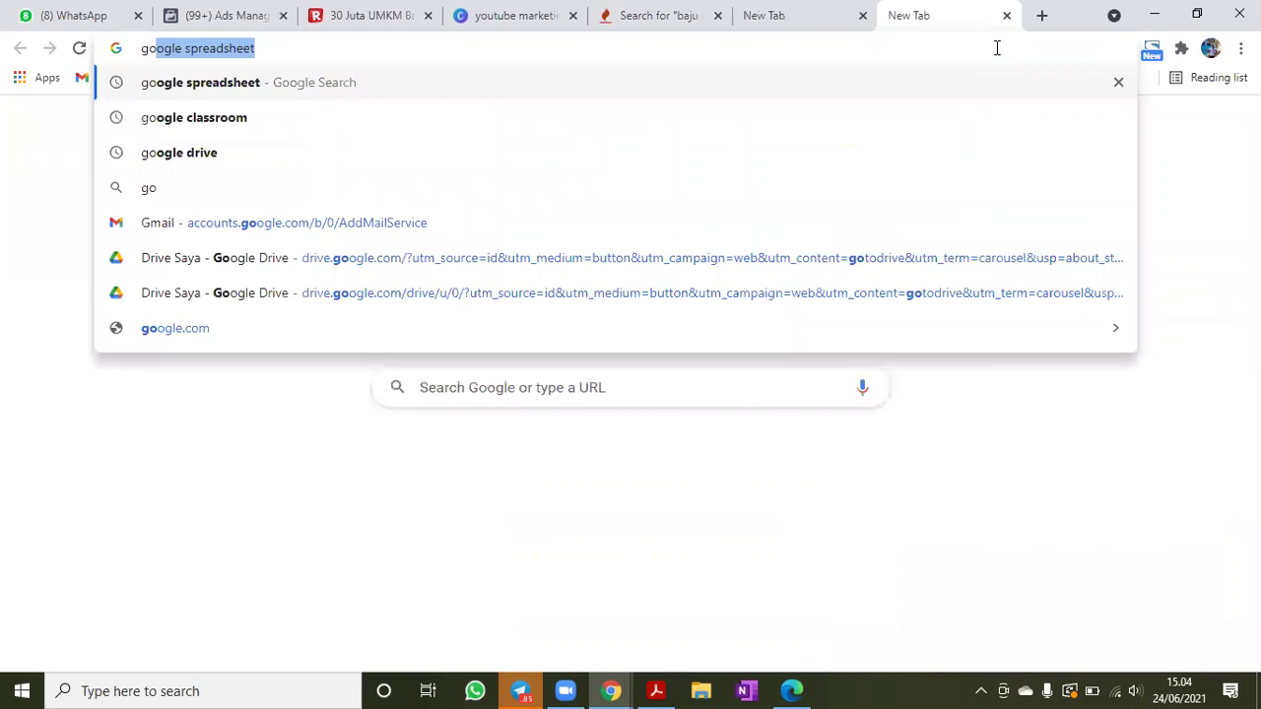
type("ogle trend")
key("Return")
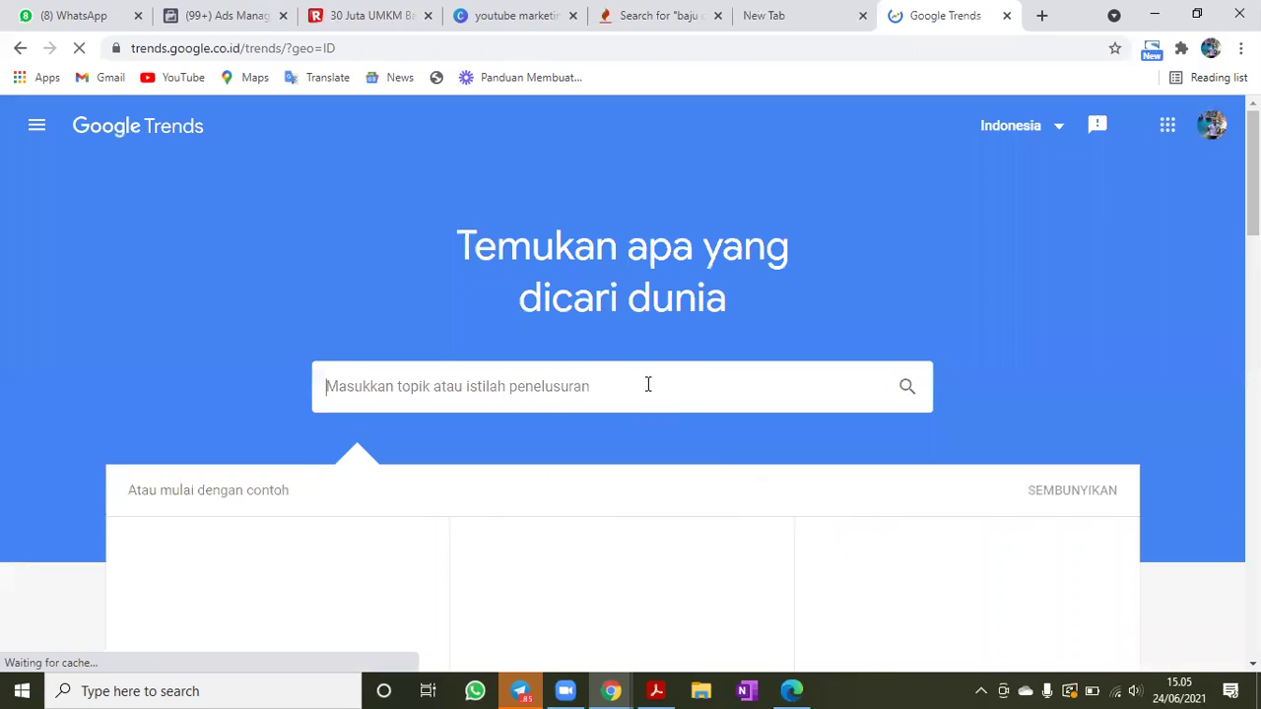
- Explore the search term "baju daster" and look at its interest by subregion
type("baju daster")
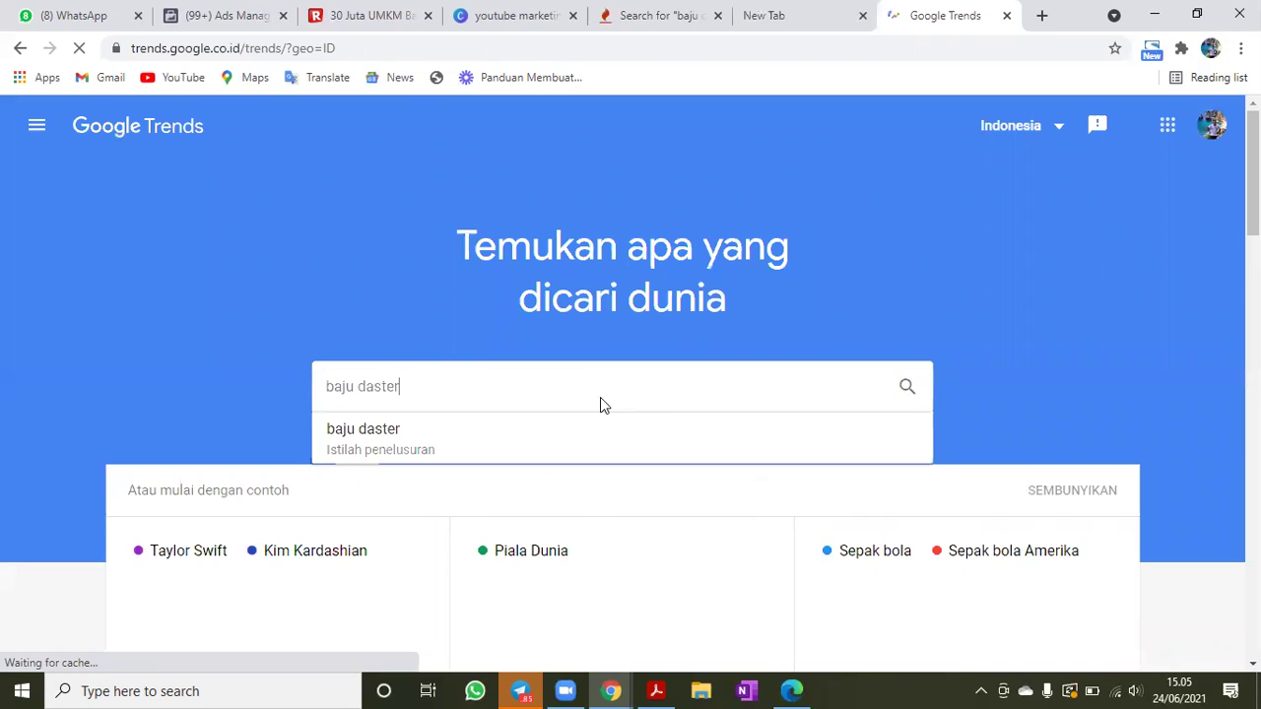
left_click(562, 428)
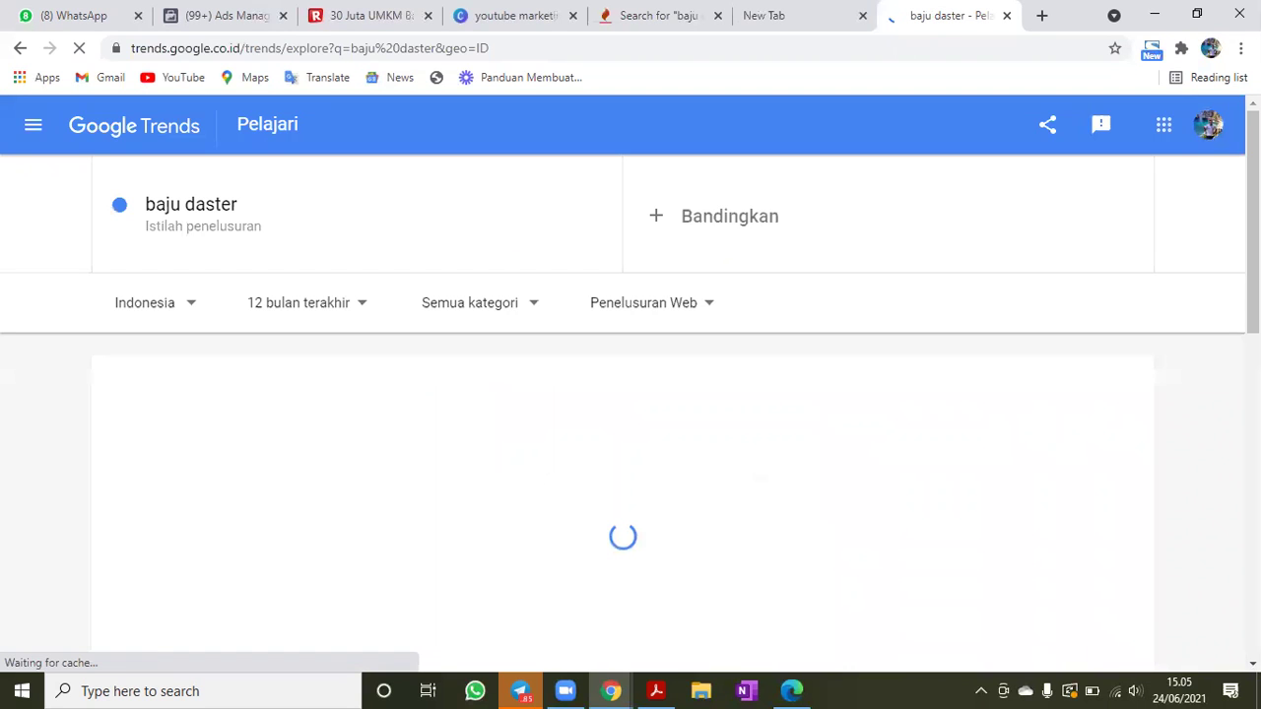
scroll(630, 394, "down", 3)
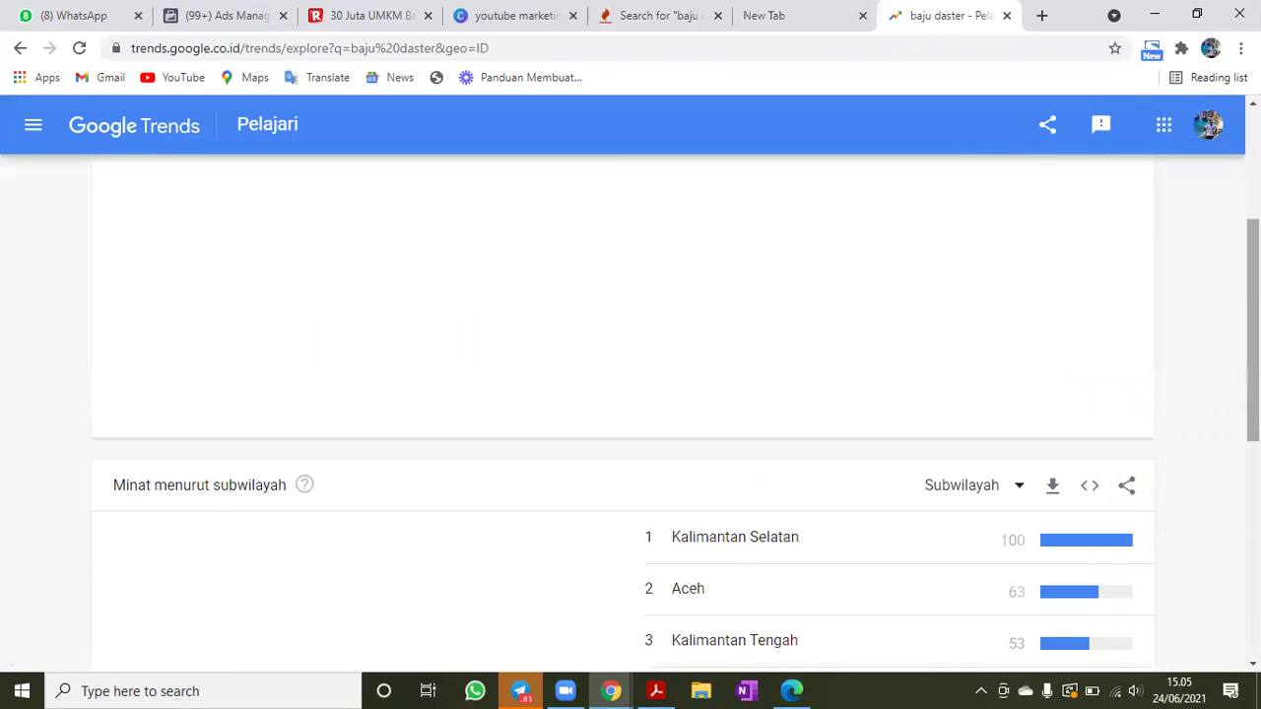
scroll(785, 352, "down", 2)
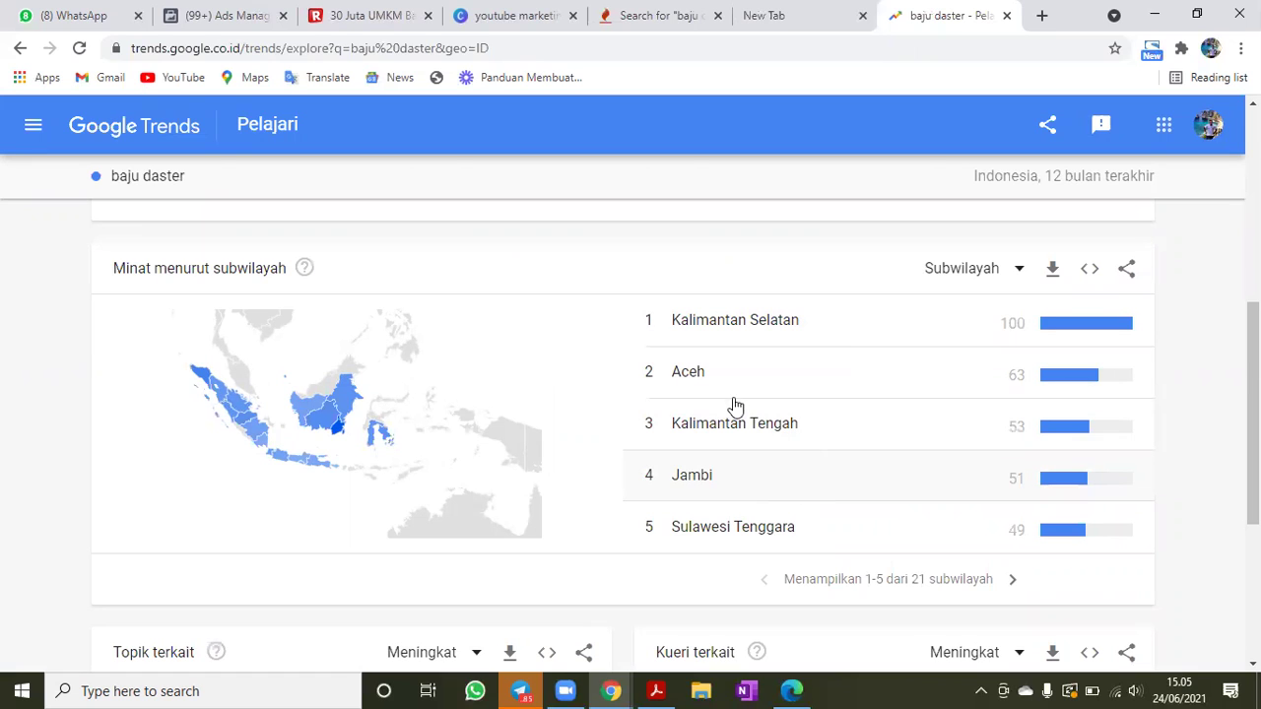
- Extend the drafted title with "Banda Aceh Hub WA" and a dotted placeholder for the WhatsApp number
left_click(826, 9)
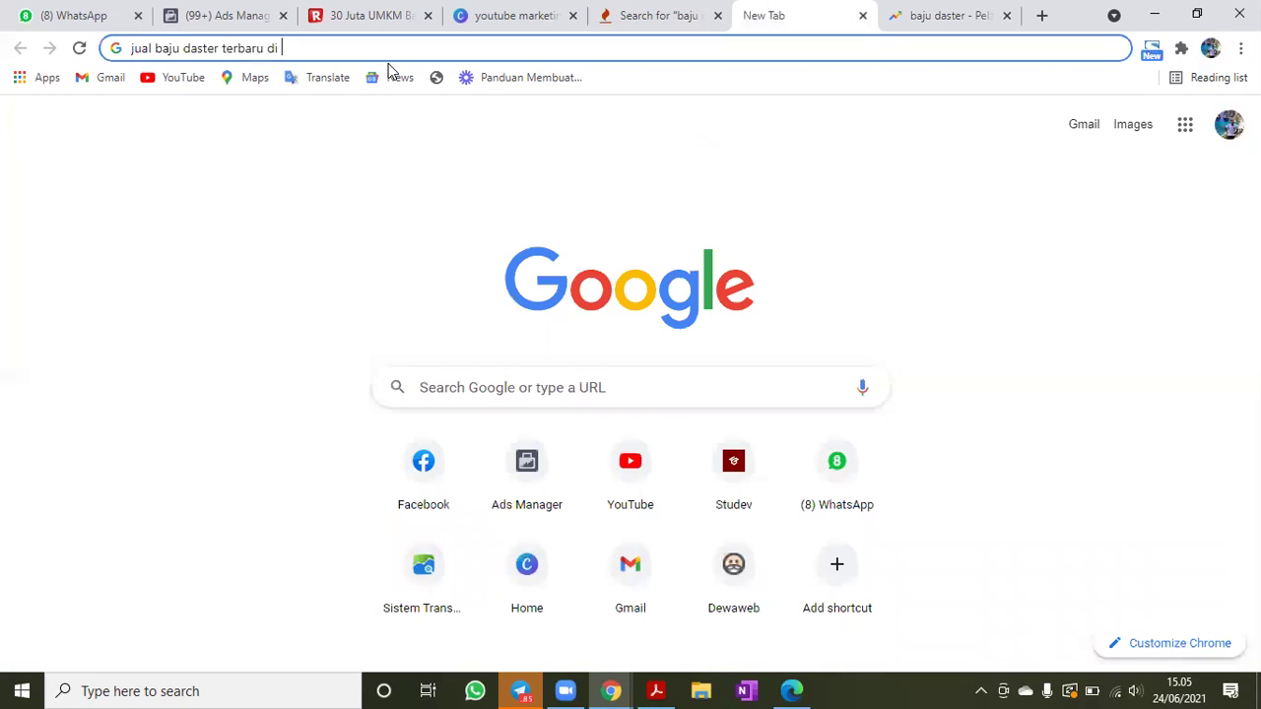
type("Banda")
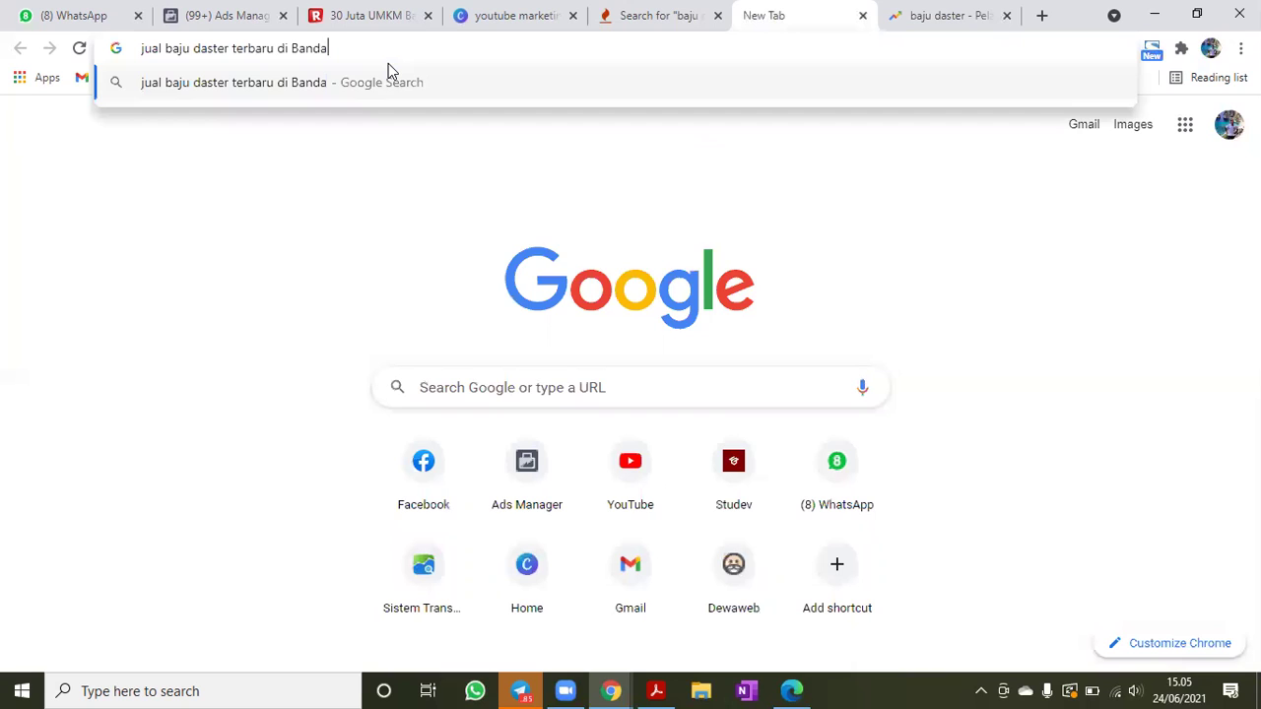
type(" Aceh Hub WA ")
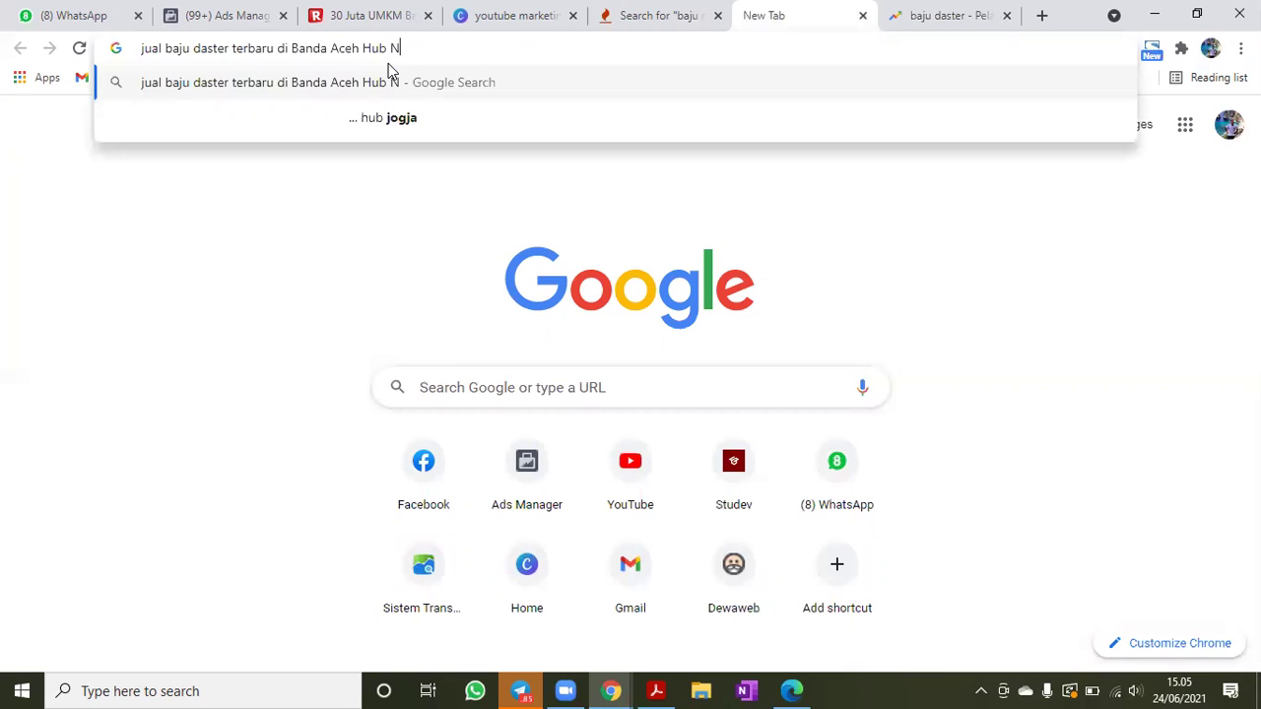
type("098")
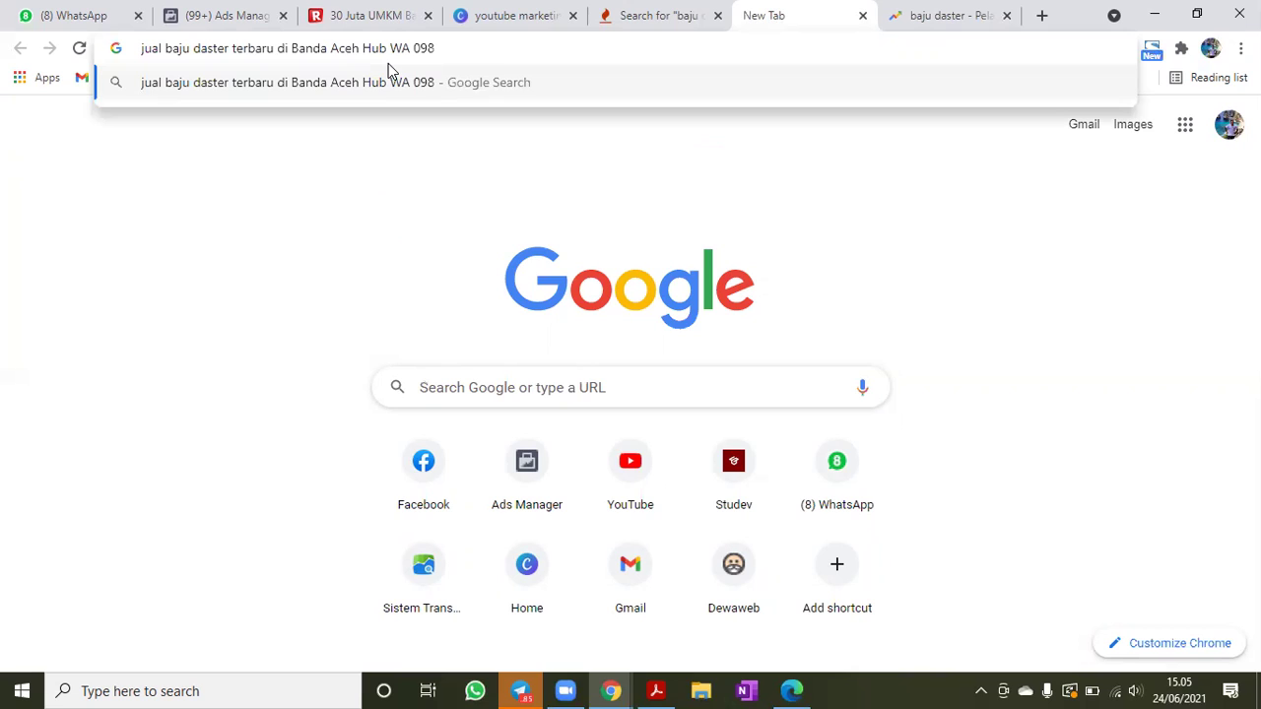
key("BackSpace")
key("BackSpace")
type("8.....")
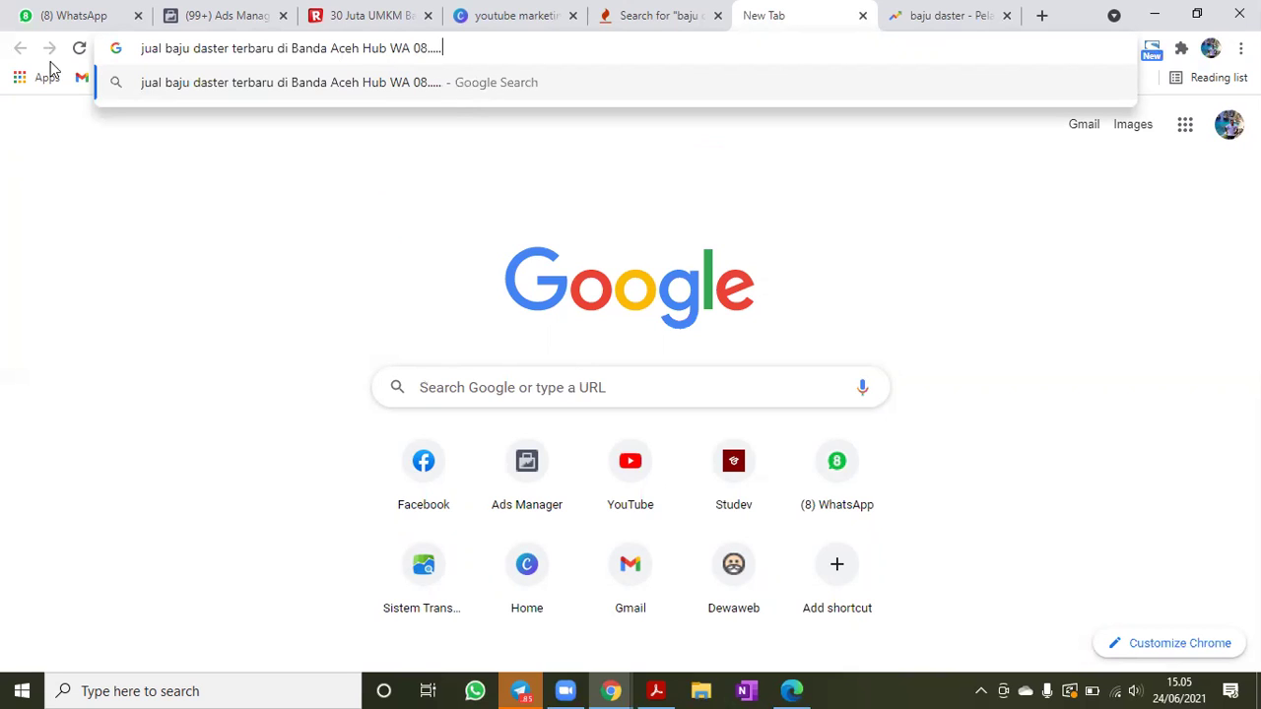
- Highlight the dotted WhatsApp number placeholder and the whole drafted title to show its parts
key("ctrl+a")
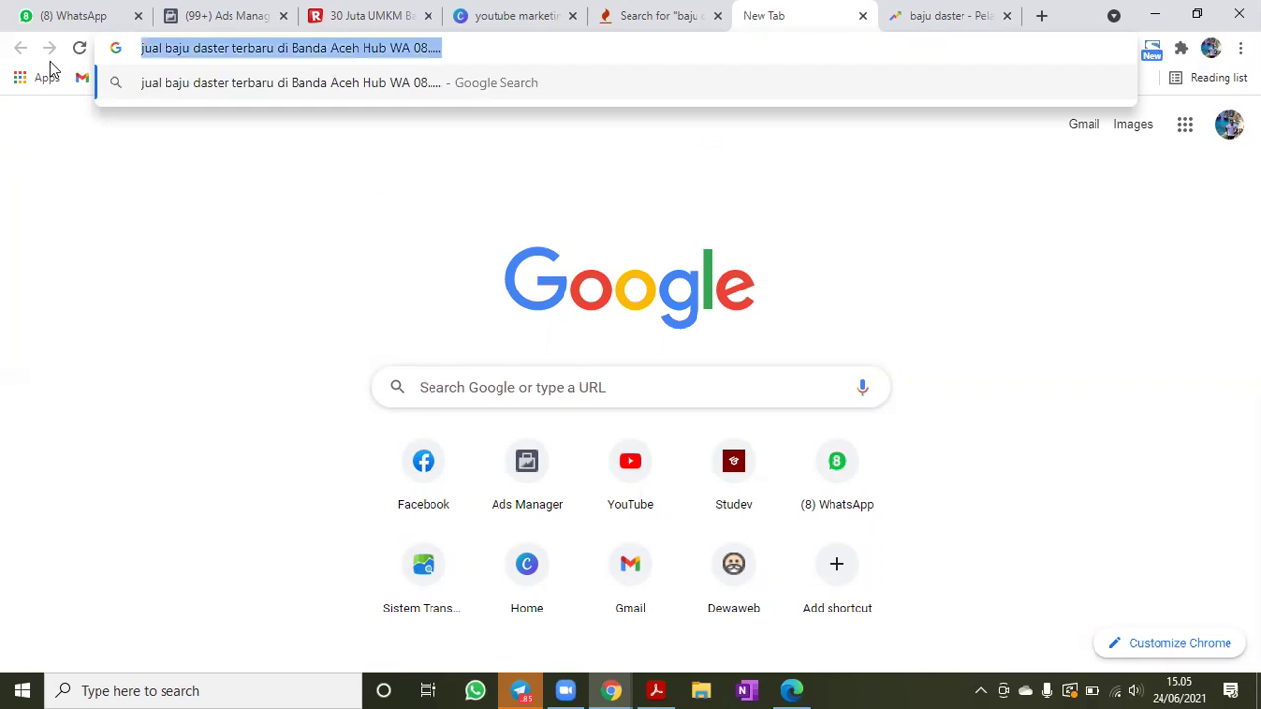
left_click(459, 46)
key("shift+Left")
key("shift+Left")
key("shift+Left")
key("shift+Left")
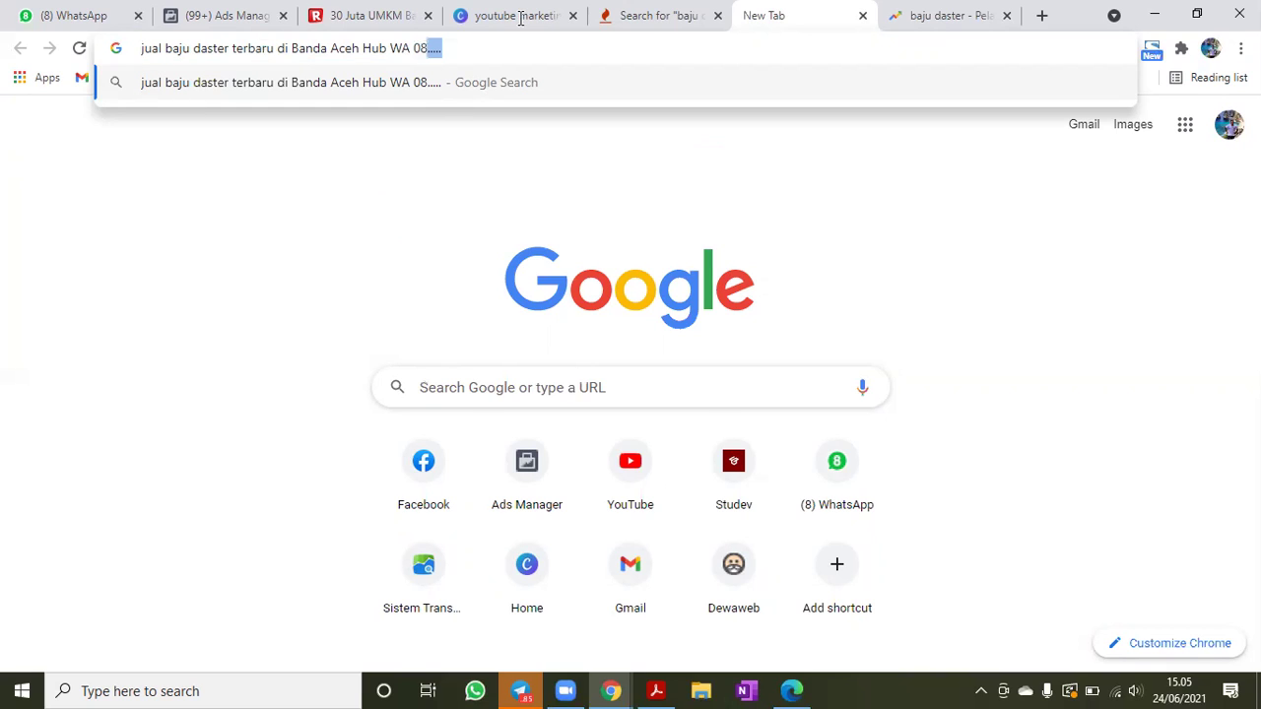
key("shift+Home")
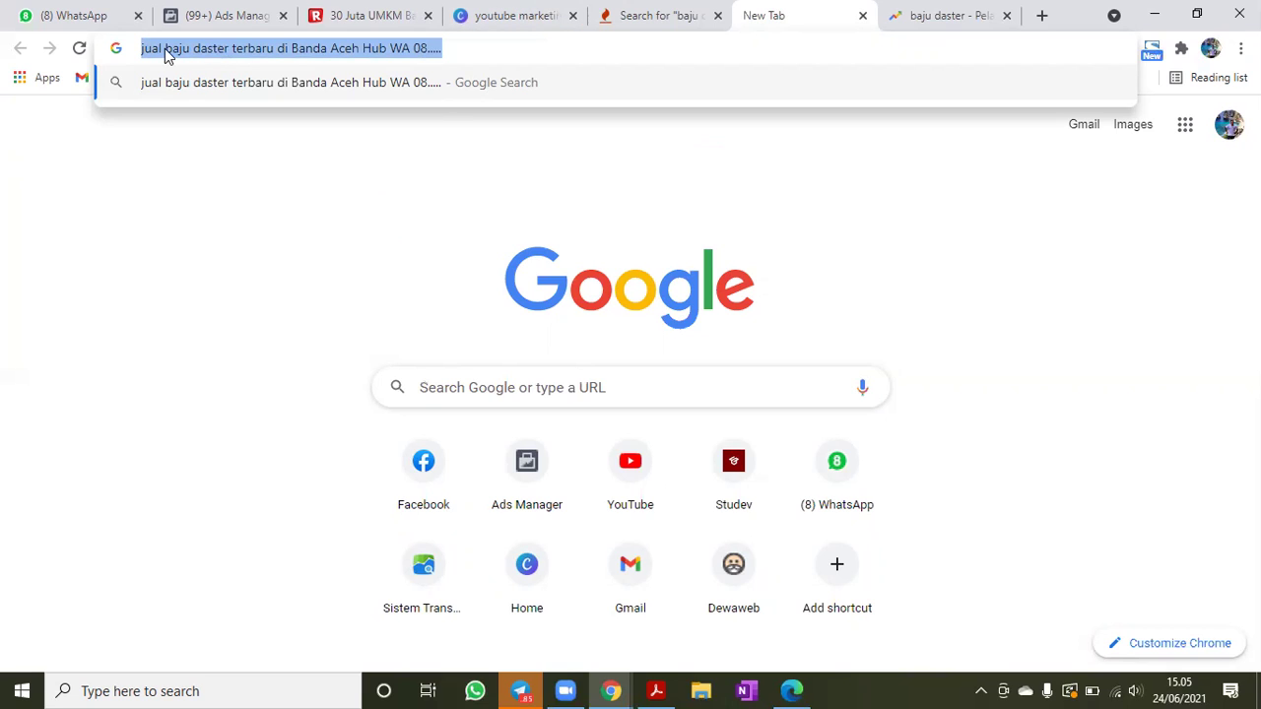
left_click(321, 46)
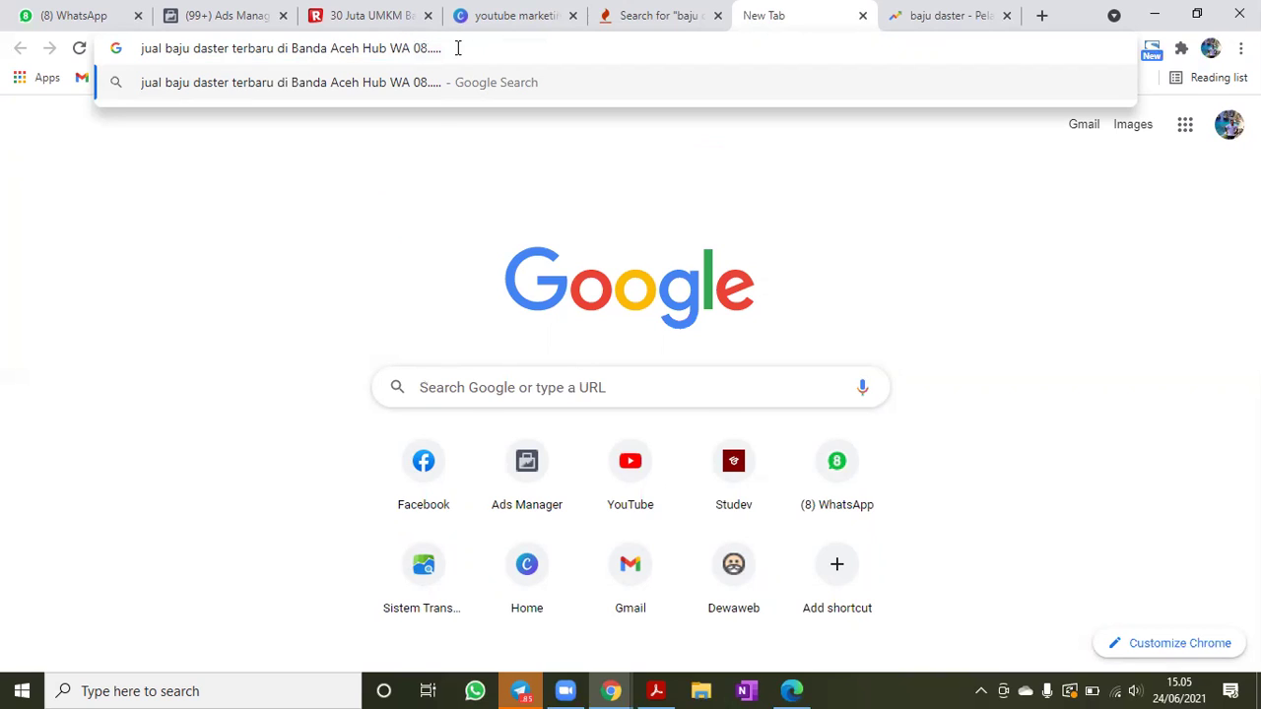
triple_click(117, 48)
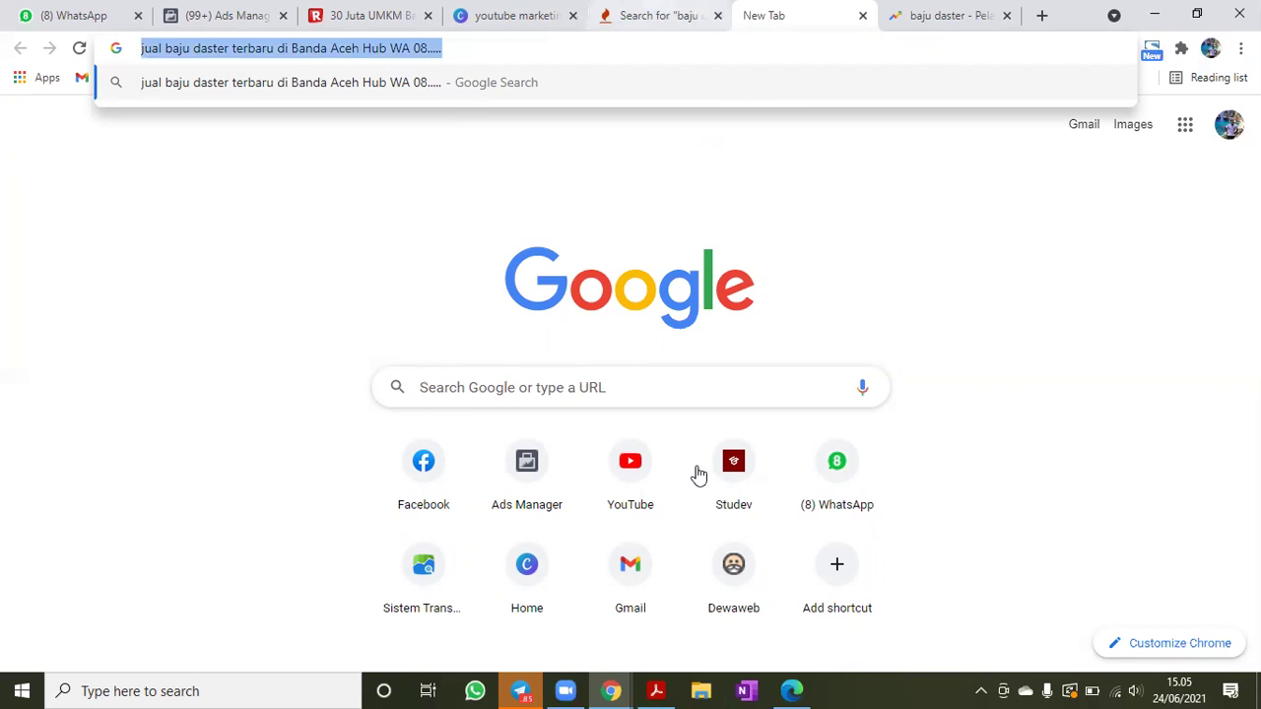
- Revisit the "baju daster" results in Keyword Tool and Google Trends, and return to the Riset Keyword slide in Canva
key("ctrl+shift+Tab")
scroll(543, 324, "up", 1)
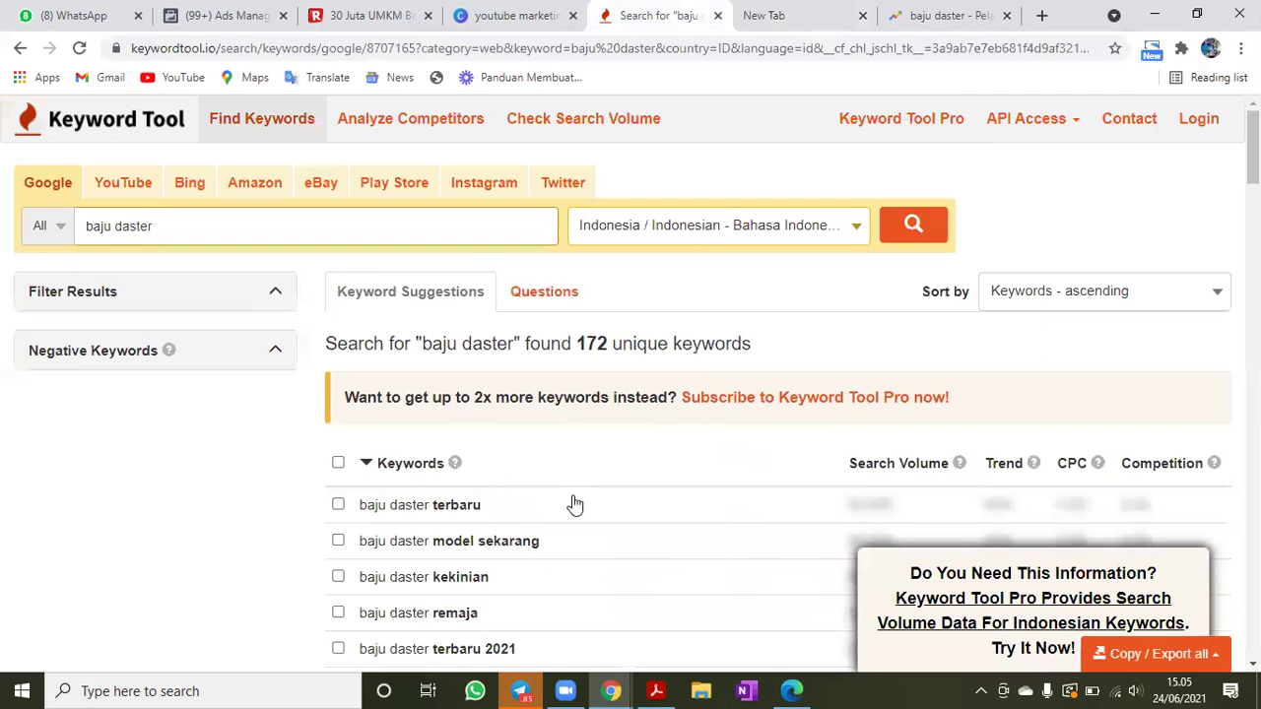
scroll(224, 48, "down", 2)
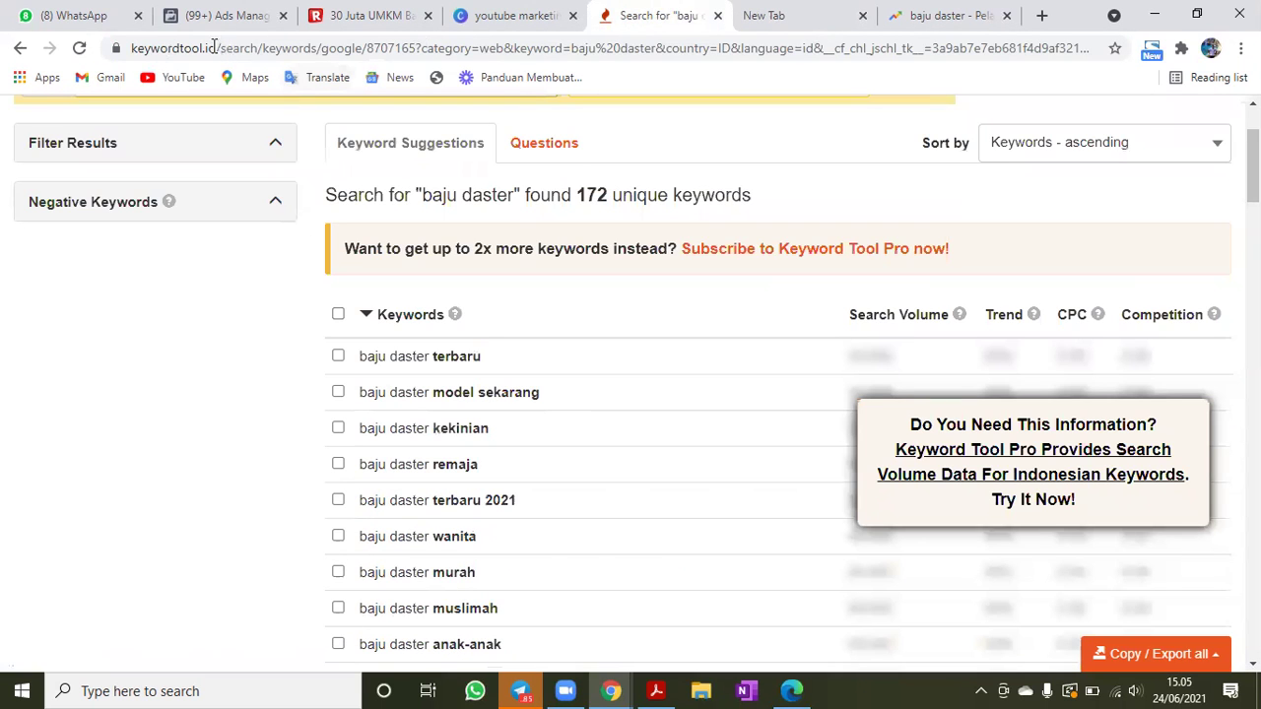
key("ctrl+l")
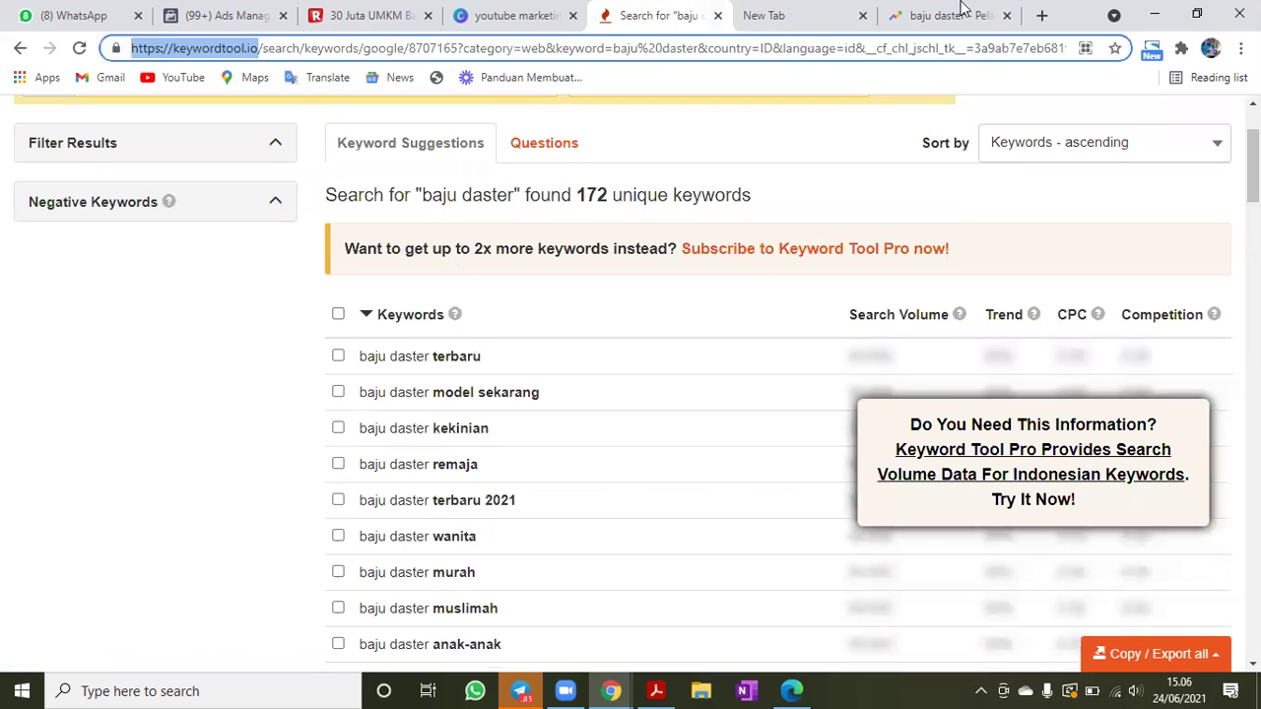
scroll(457, 197, "up", 2)
key("ctrl+Tab")
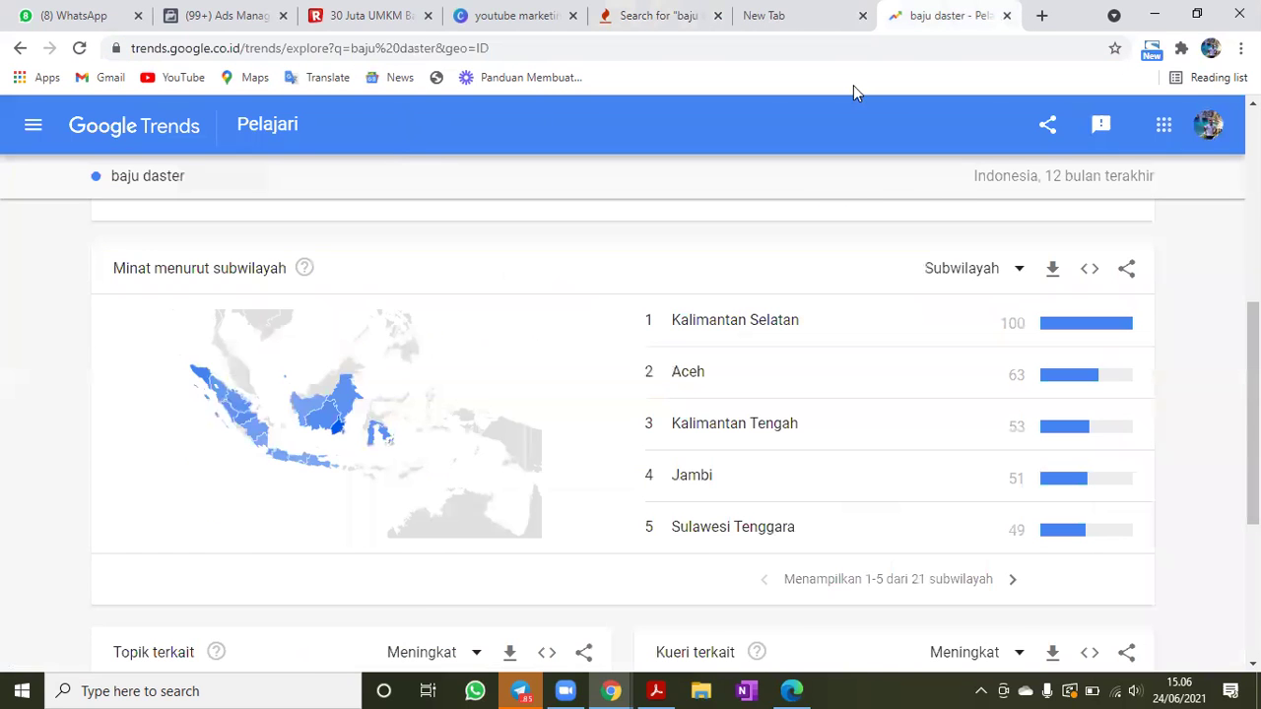
scroll(853, 92, "up", 1)
key("ctrl+shift+Tab")
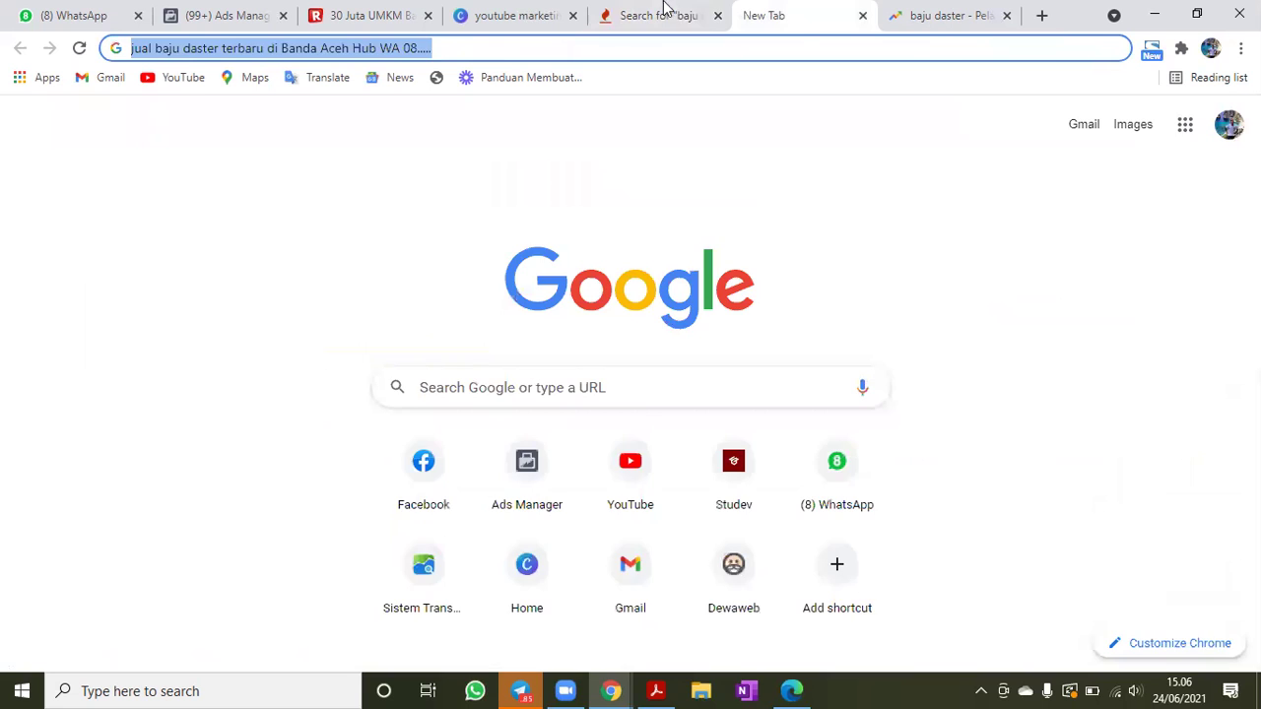
left_click(665, 8)
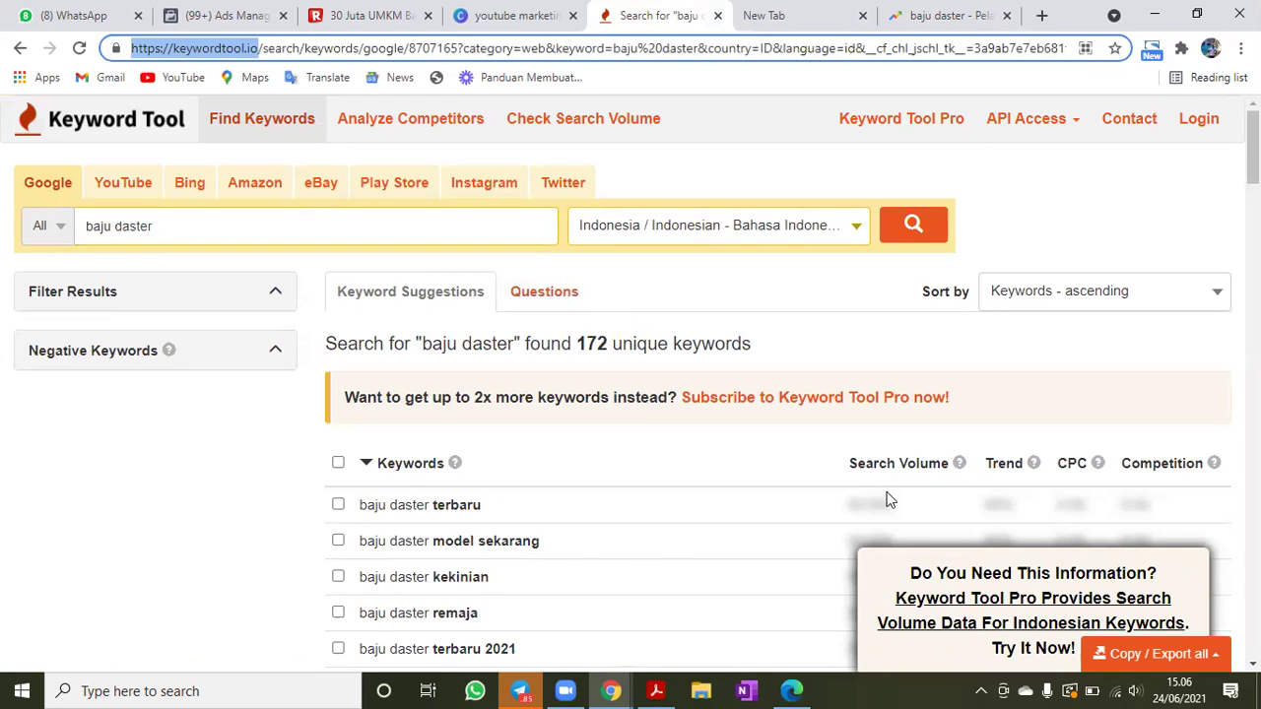
key("ctrl+shift+Tab")
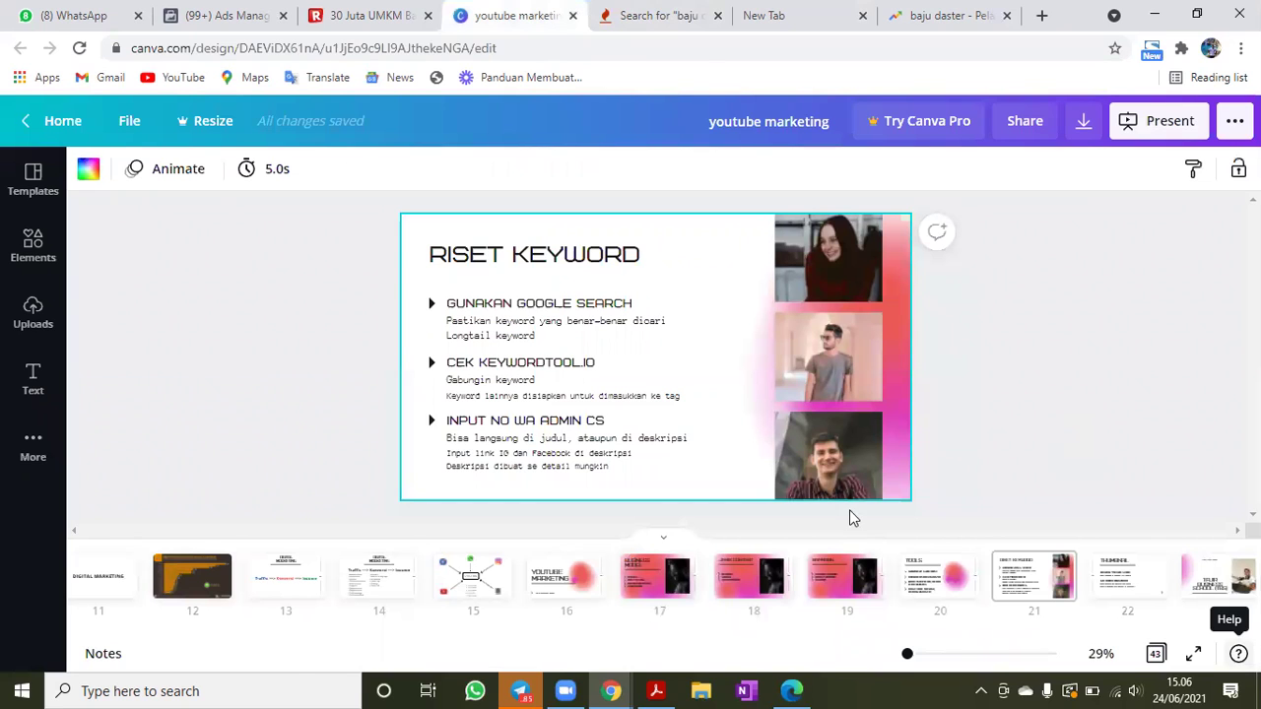
- Present the Riset Keyword slide full screen, peek at the Thumbnail slide, and return to Riset Keyword
key("F11")
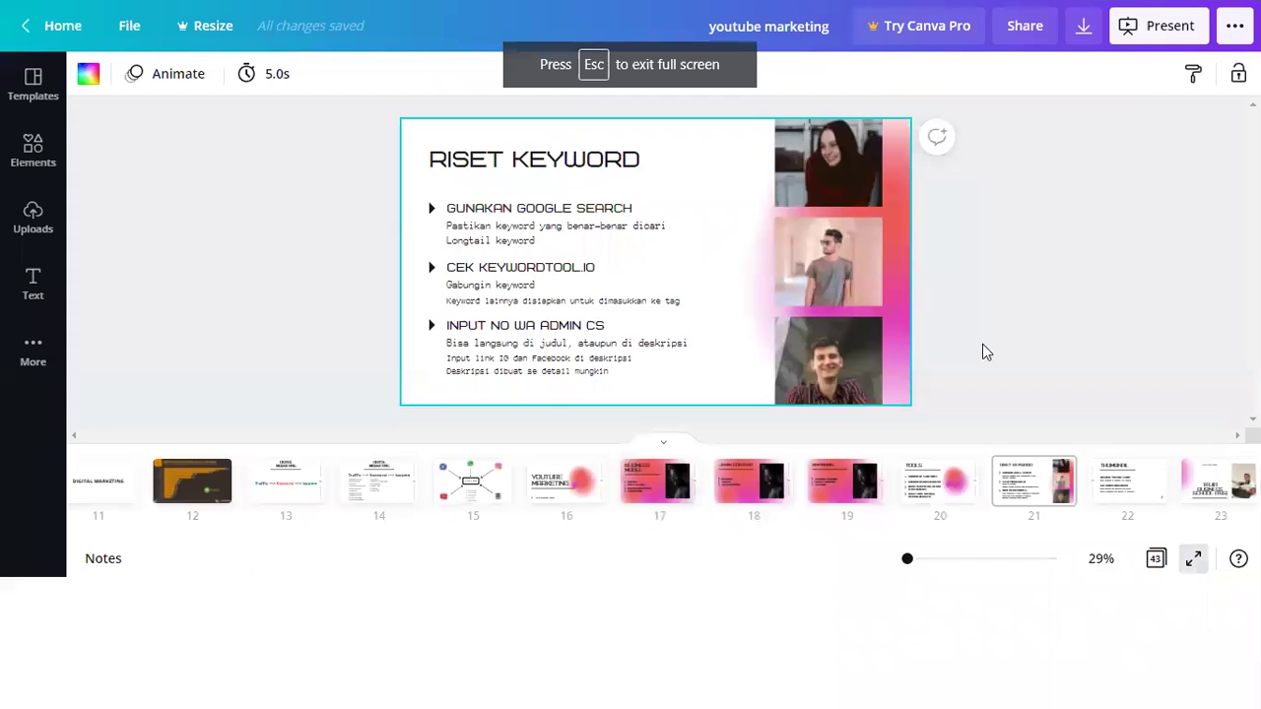
key("ctrl+alt+p")
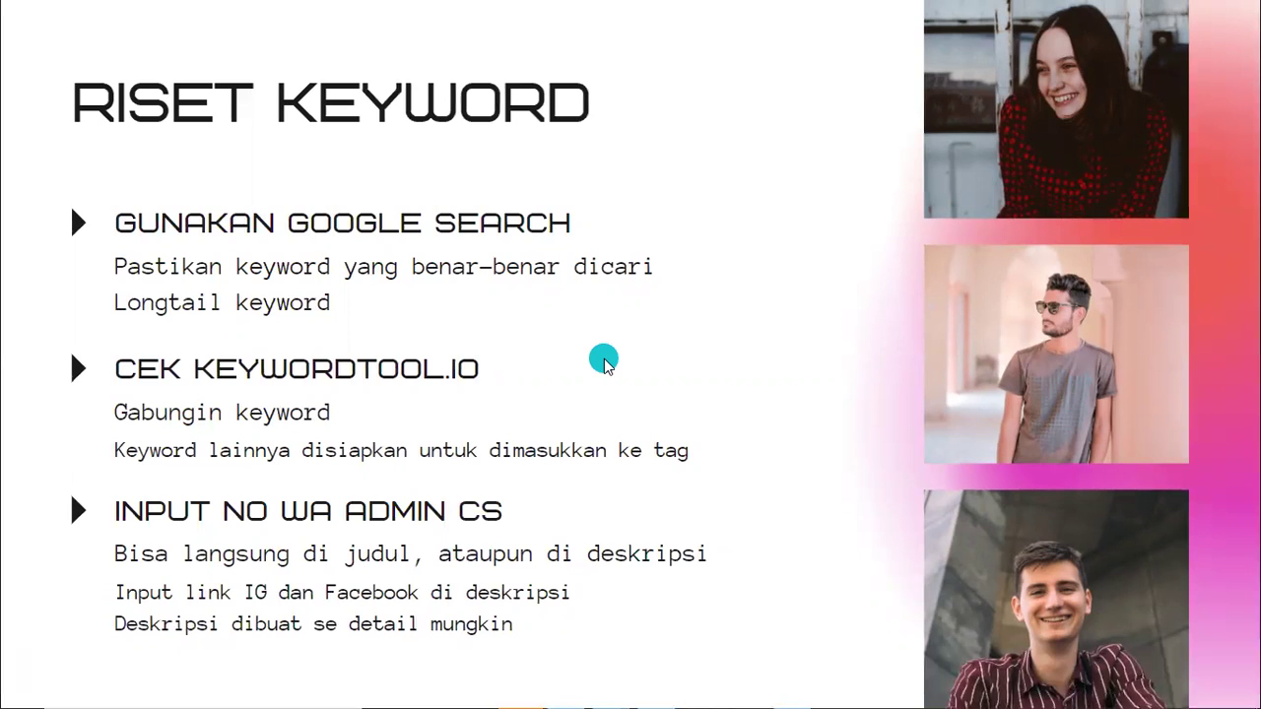
left_click(456, 372)
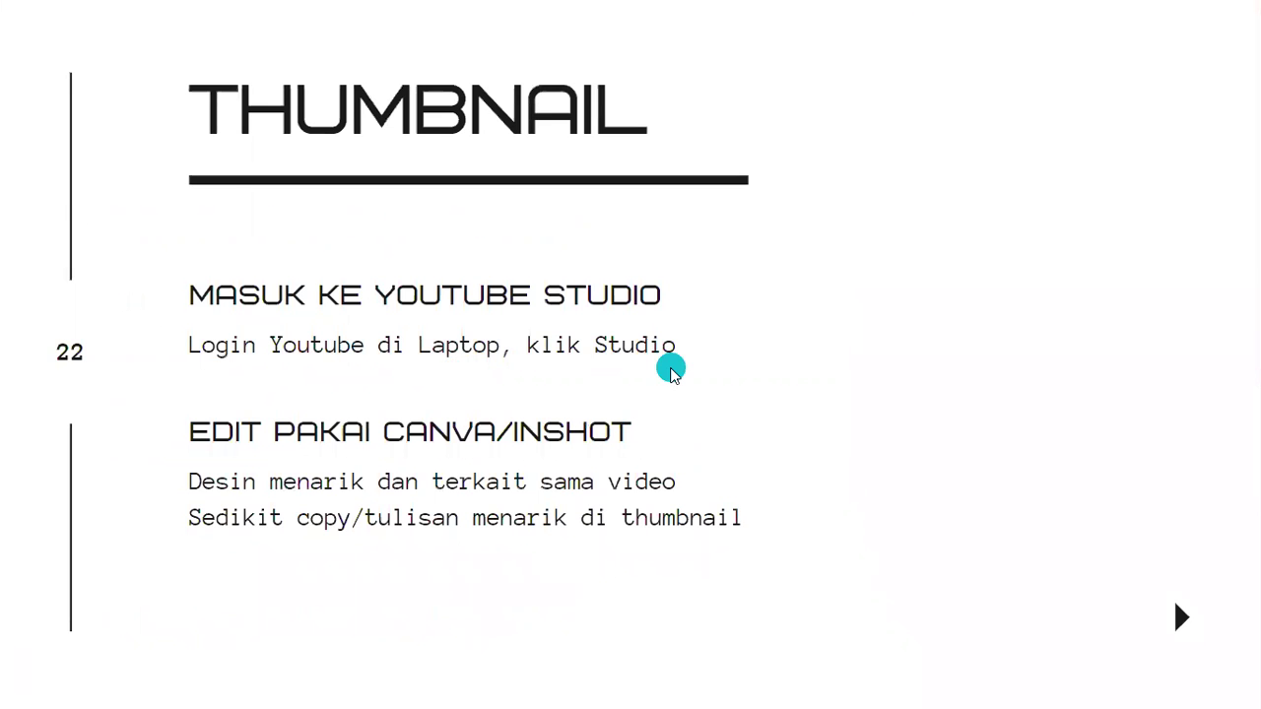
key("Left")
left_click(670, 372)
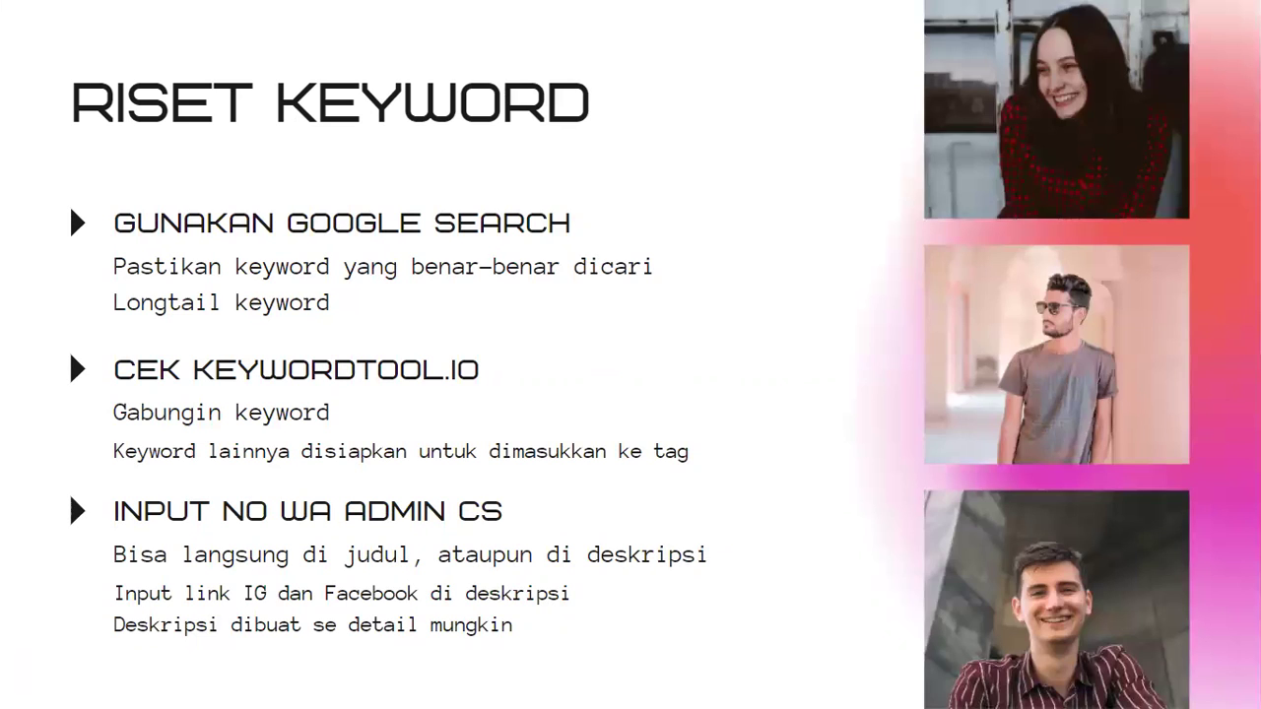
- Advance the presentation from the Riset Keyword slide to the Thumbnail slide and leave full screen
left_click(1105, 411)
left_click(875, 211)
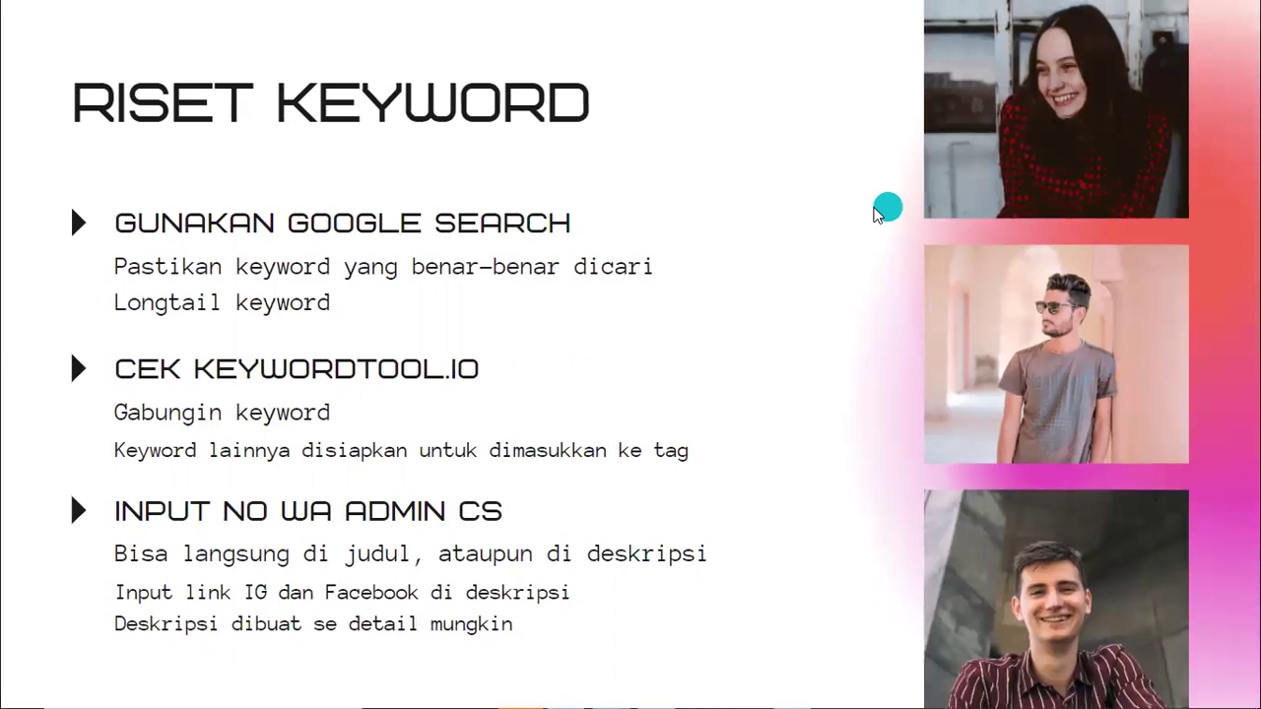
left_click(618, 331)
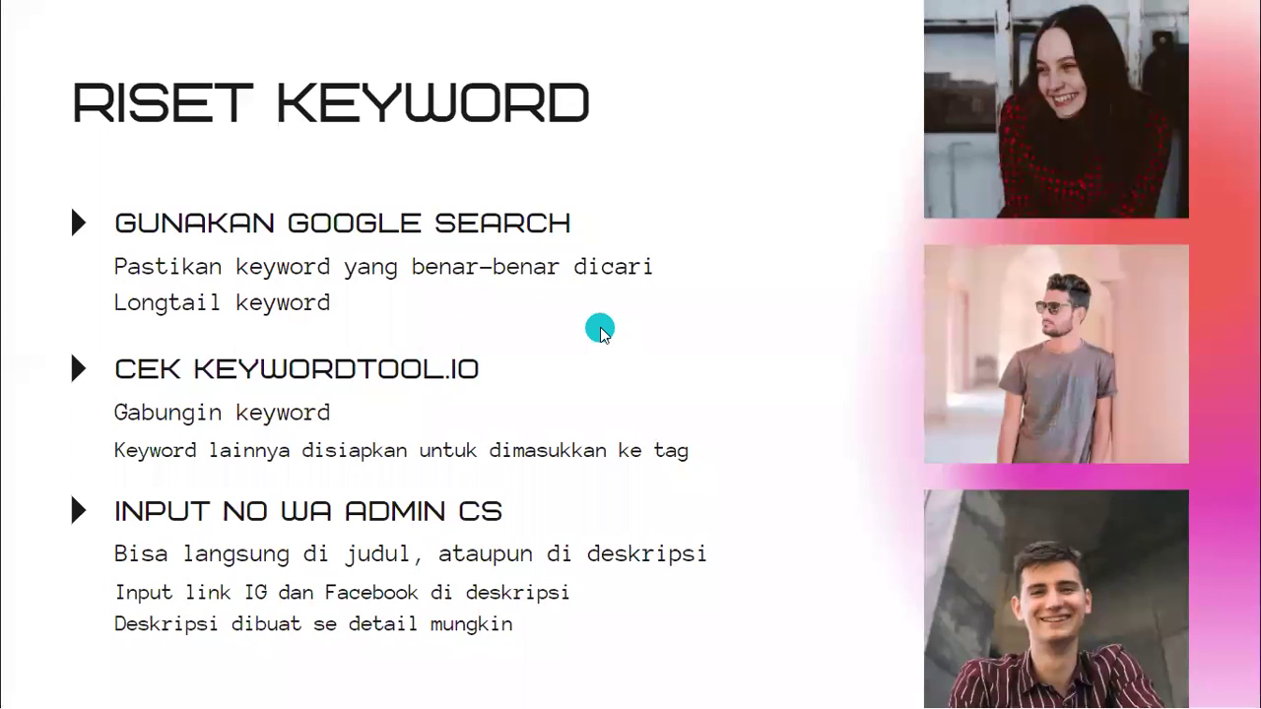
key("Escape")
left_click(599, 326)
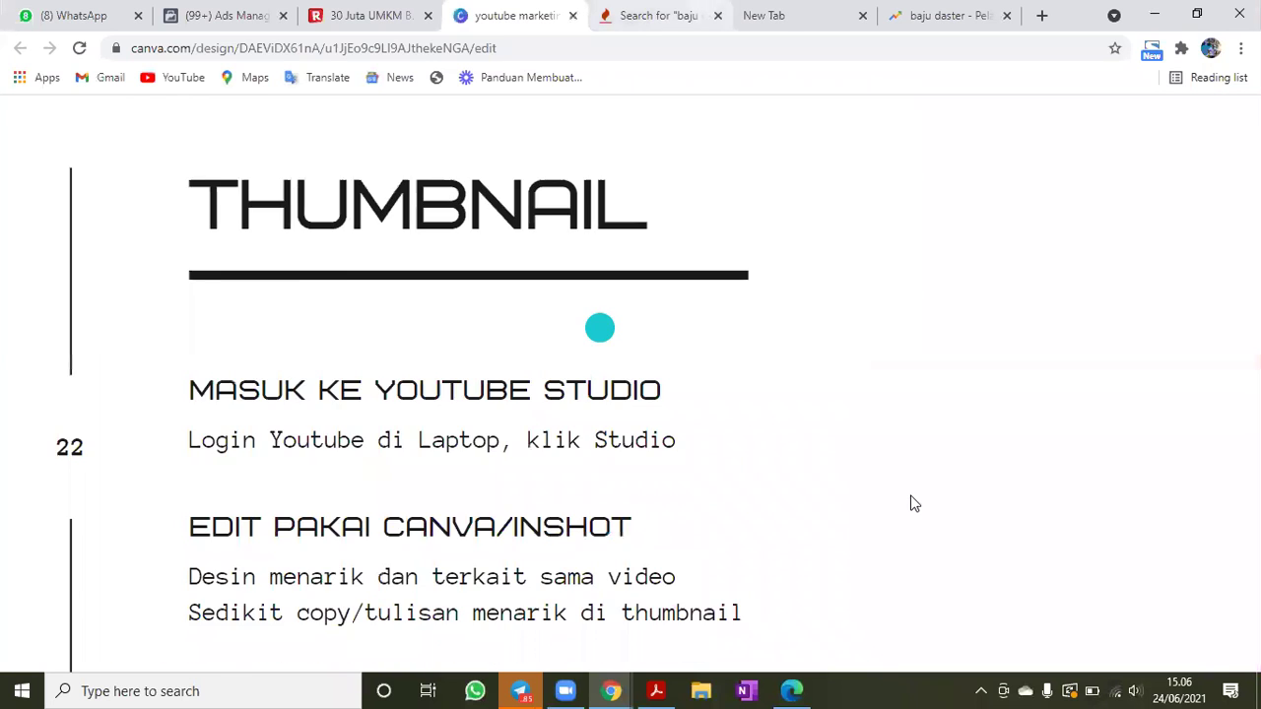
- Switch to Keyword Tool and look through the list of keyword suggestions for "baju daster"
key("ctrl+Tab")
scroll(597, 473, "down", 2)
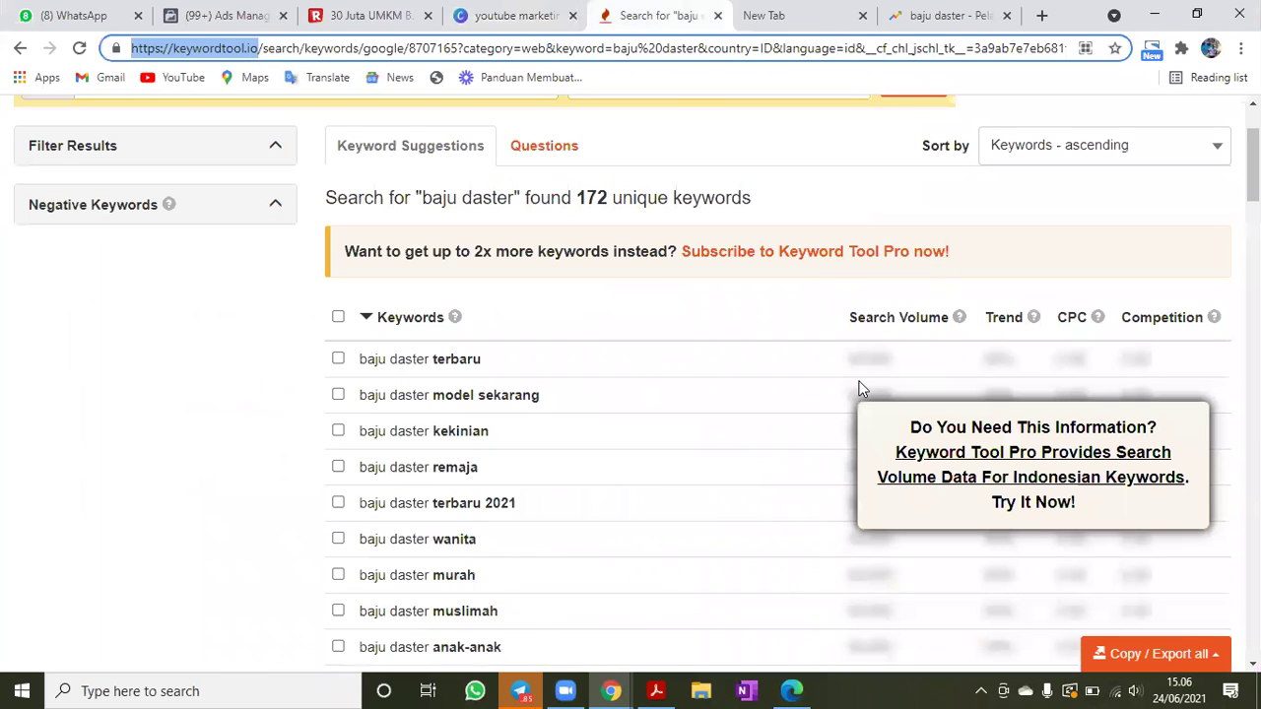
scroll(1106, 126, "down", 2)
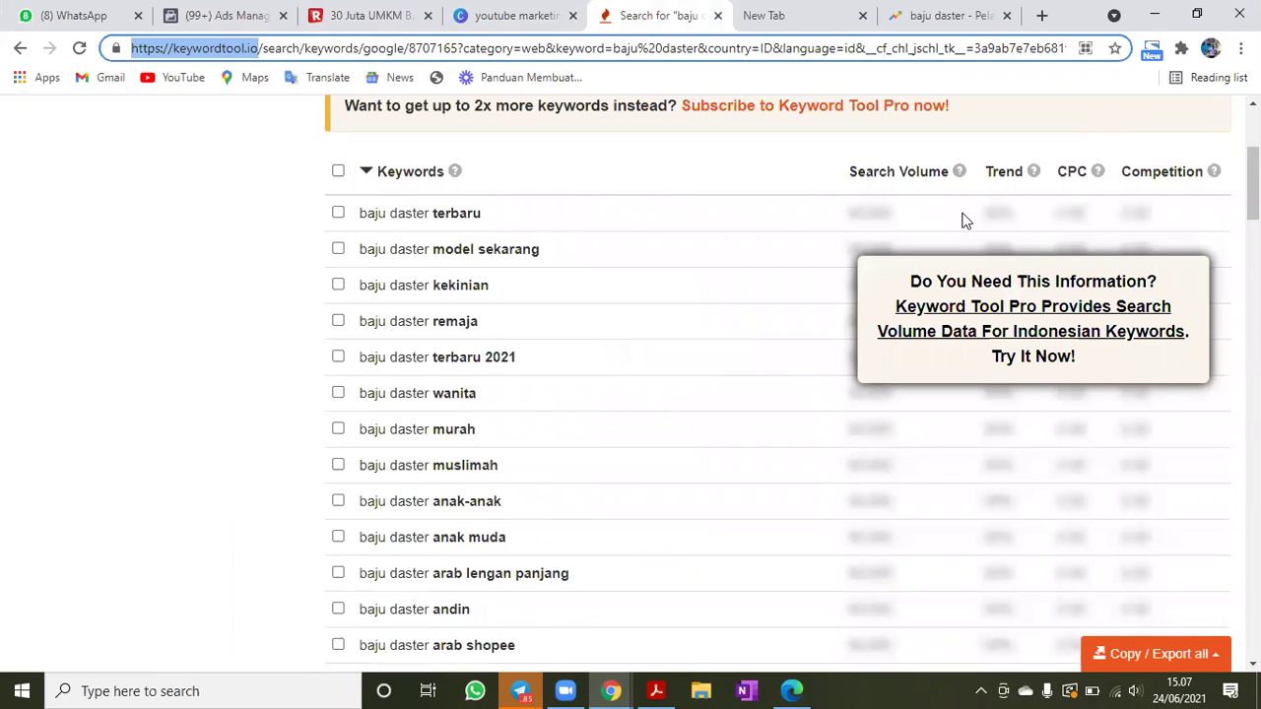
scroll(918, 421, "down", 1)
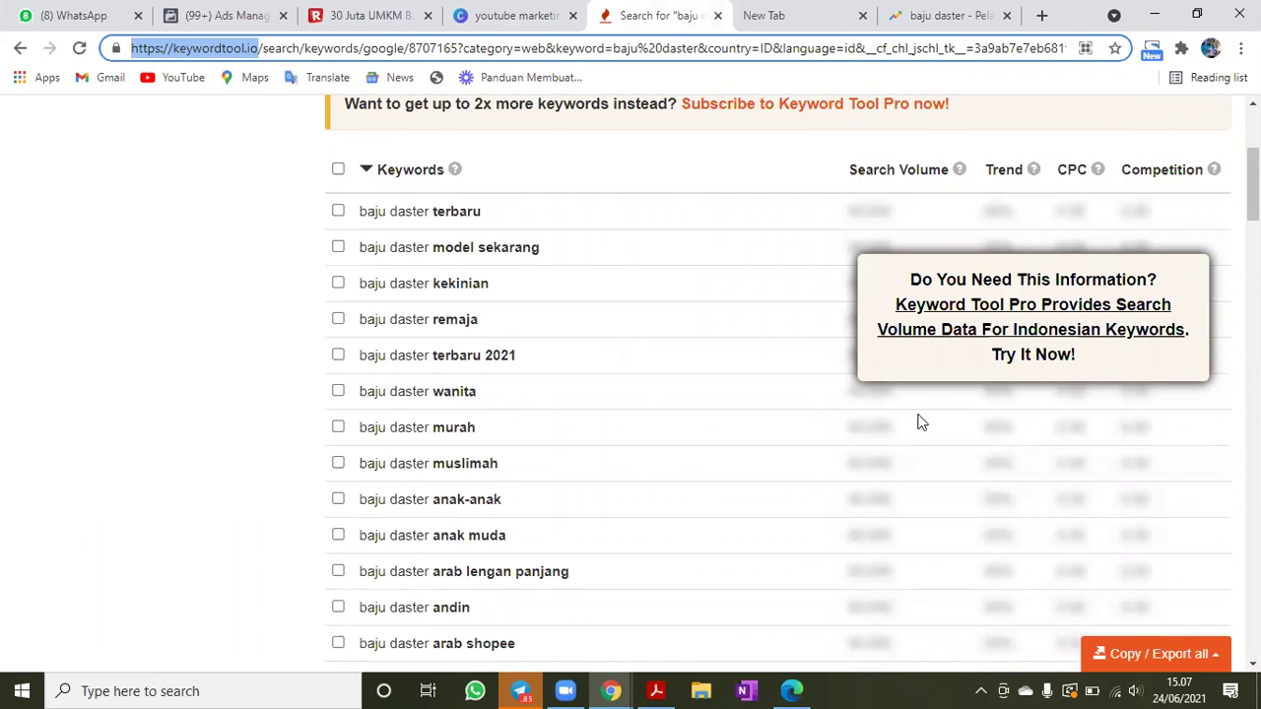
scroll(848, 365, "down", 3)
scroll(513, 345, "up", 4)
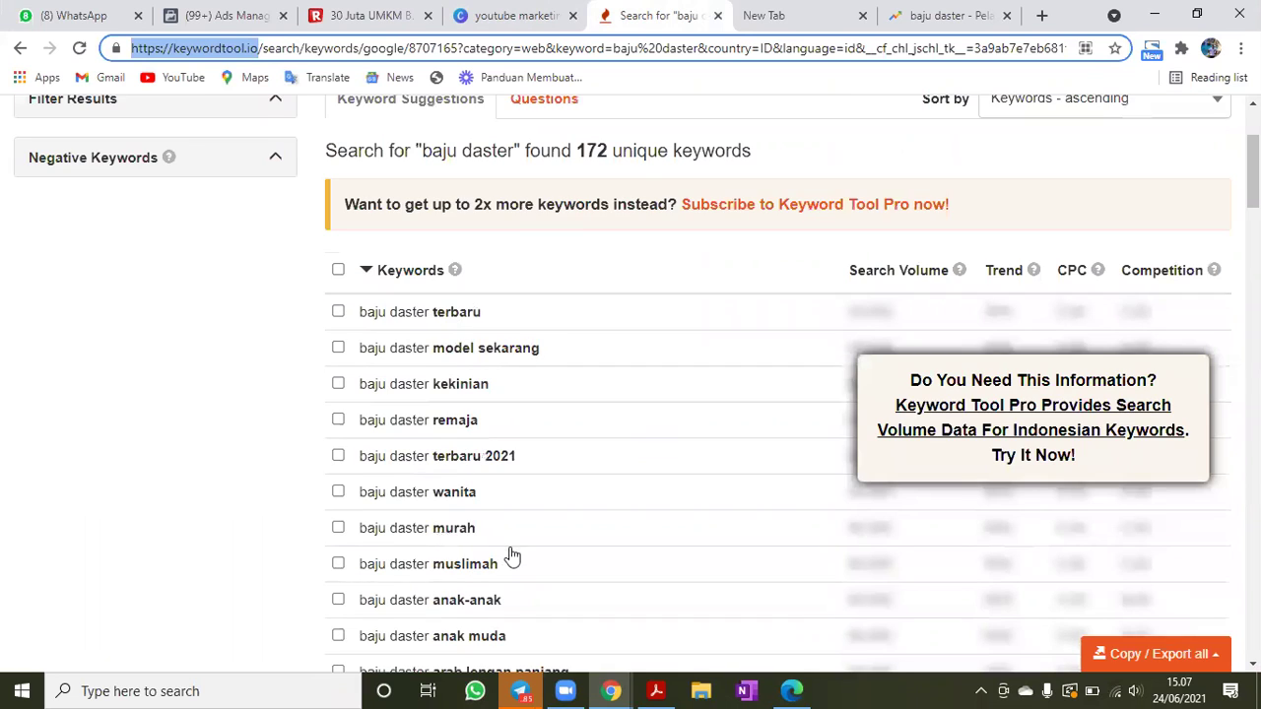
scroll(507, 480, "up", 1)
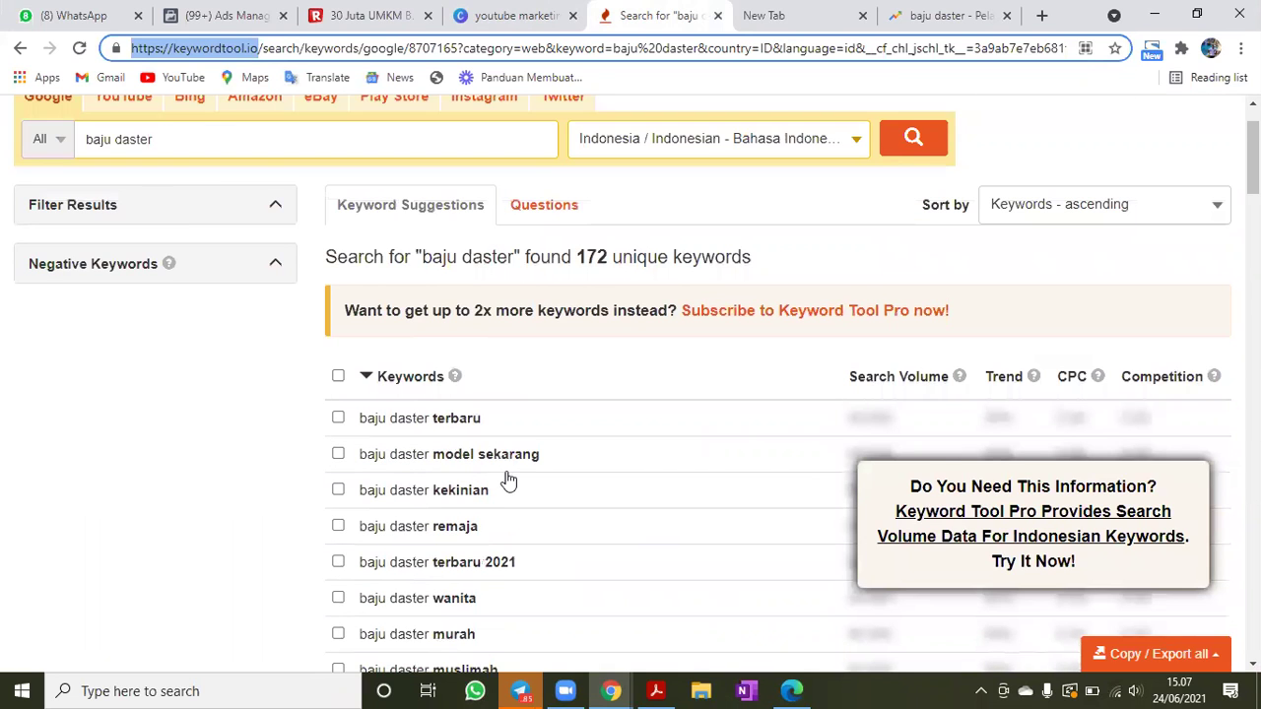
scroll(507, 480, "down", 1)
scroll(479, 219, "down", 2)
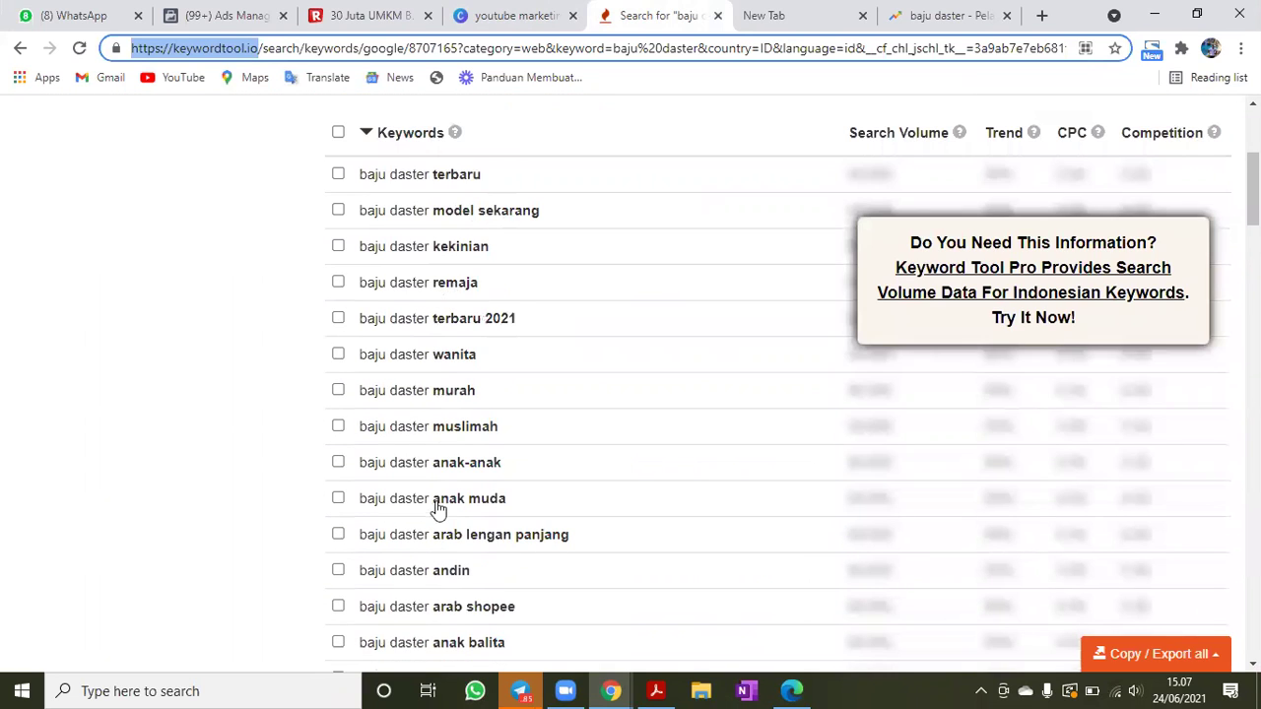
scroll(438, 509, "down", 3)
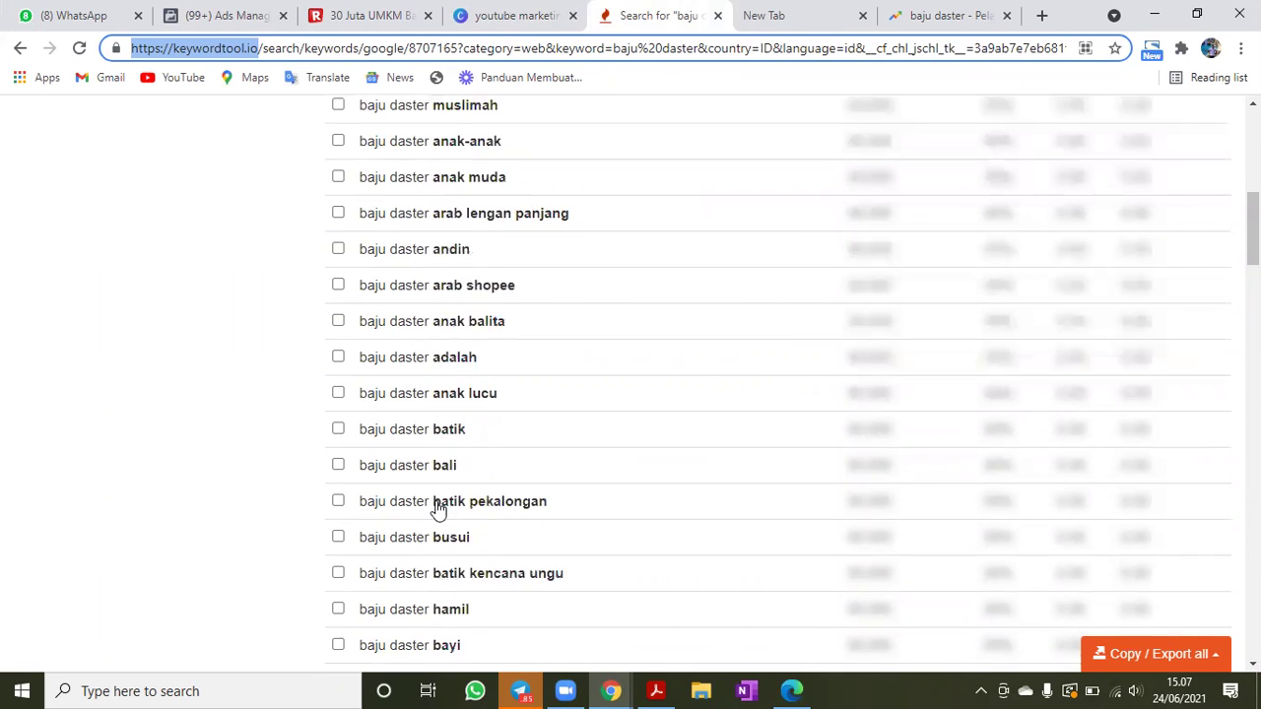
scroll(439, 509, "down", 6)
scroll(438, 509, "down", 5)
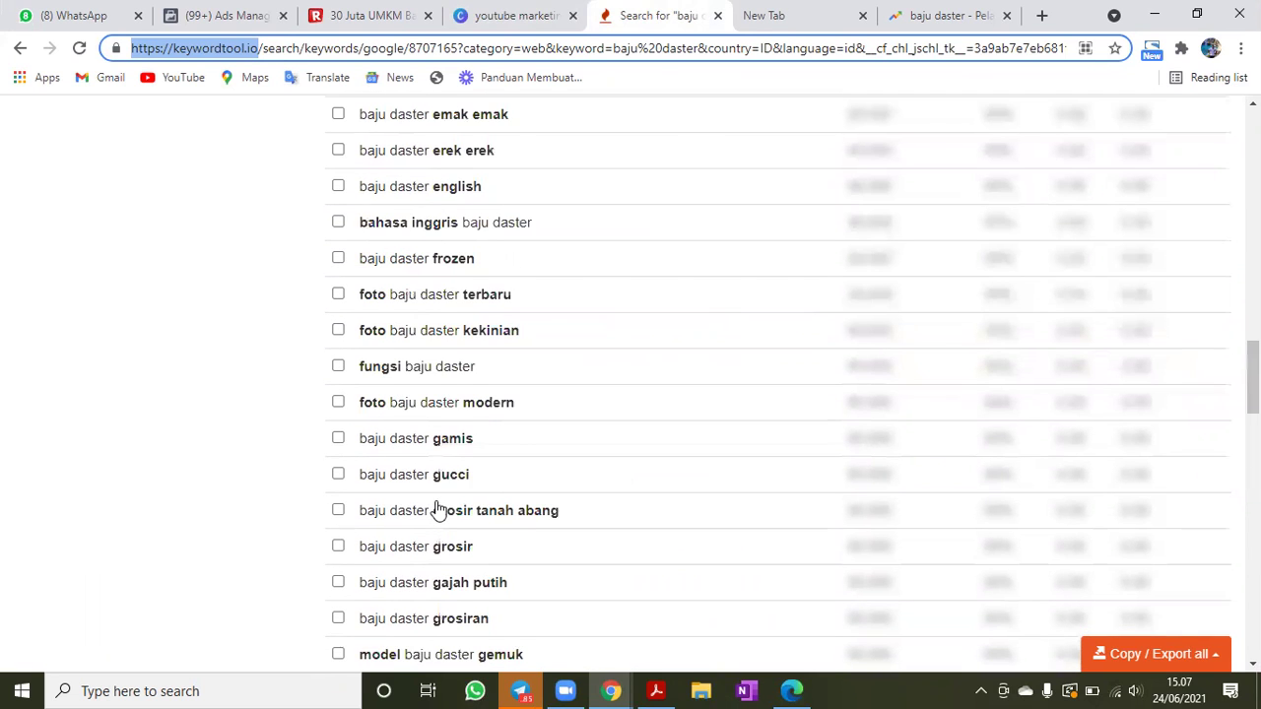
scroll(438, 509, "up", 5)
scroll(479, 500, "down", 4)
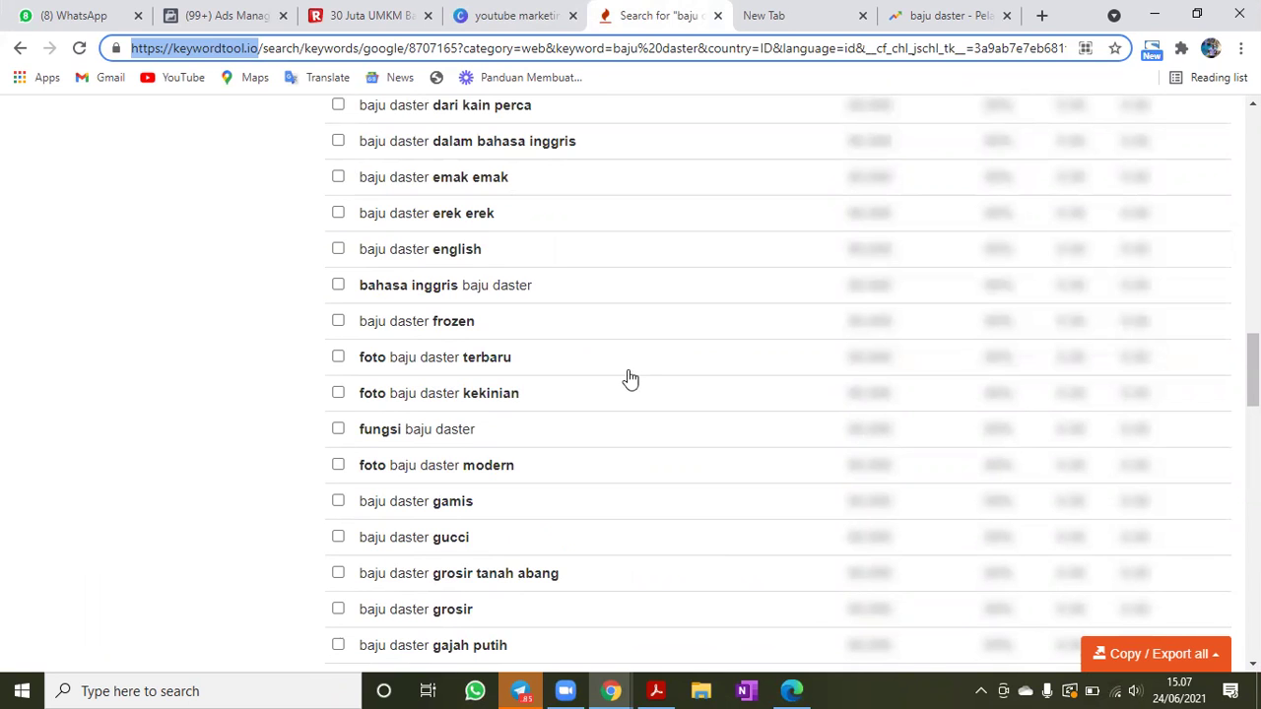
scroll(630, 379, "up", 20)
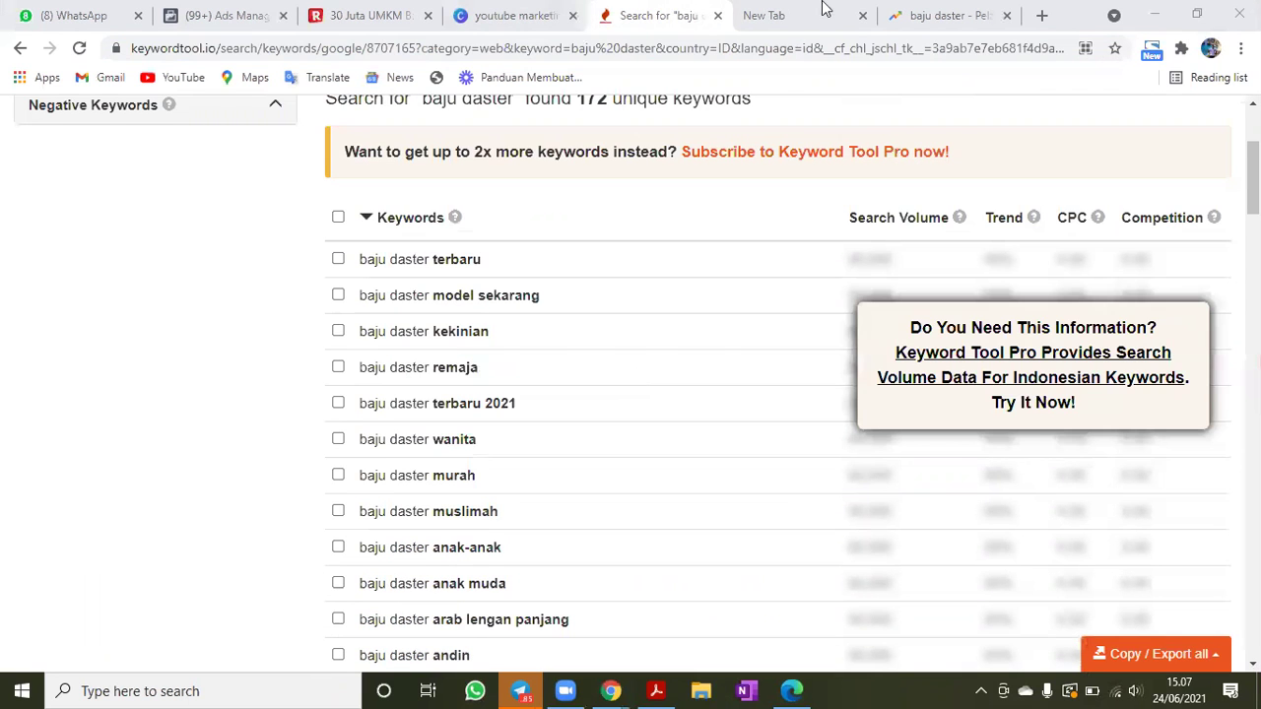
- Close the new tab holding the drafted title and open the Kalimantan Selatan results for "baju daster" in Google Trends
left_click(796, 16)
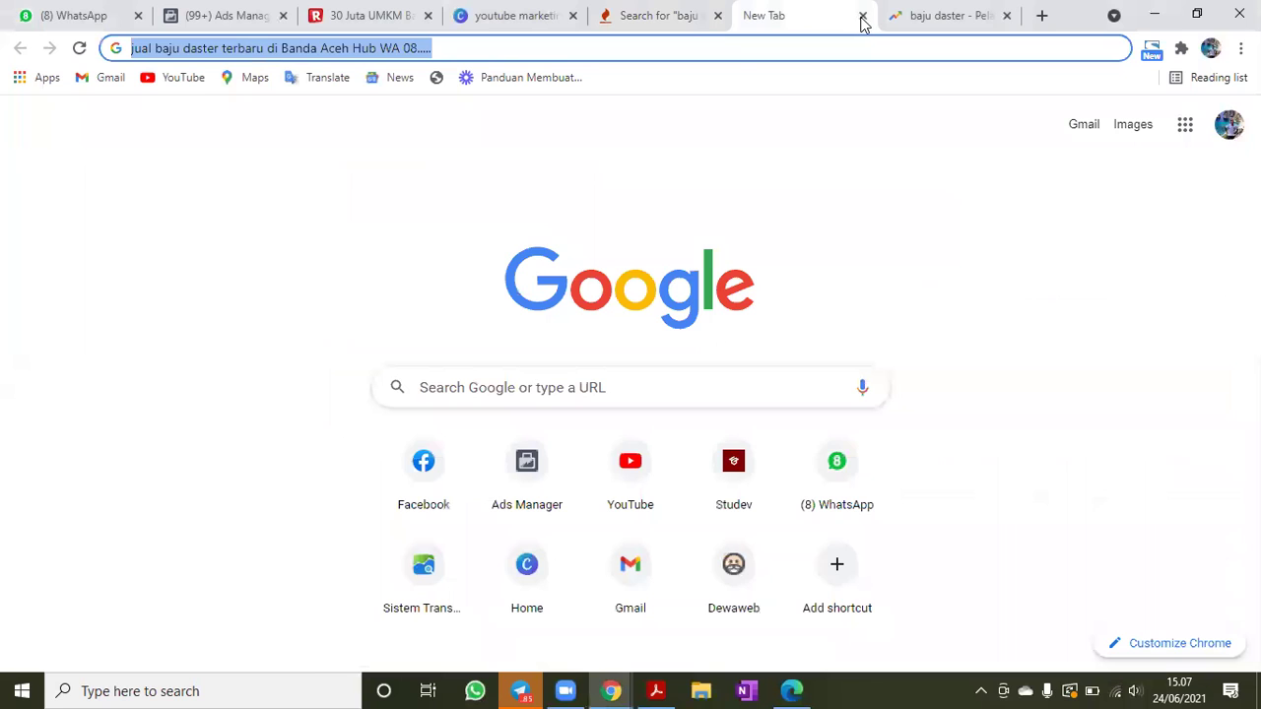
key("ctrl+w")
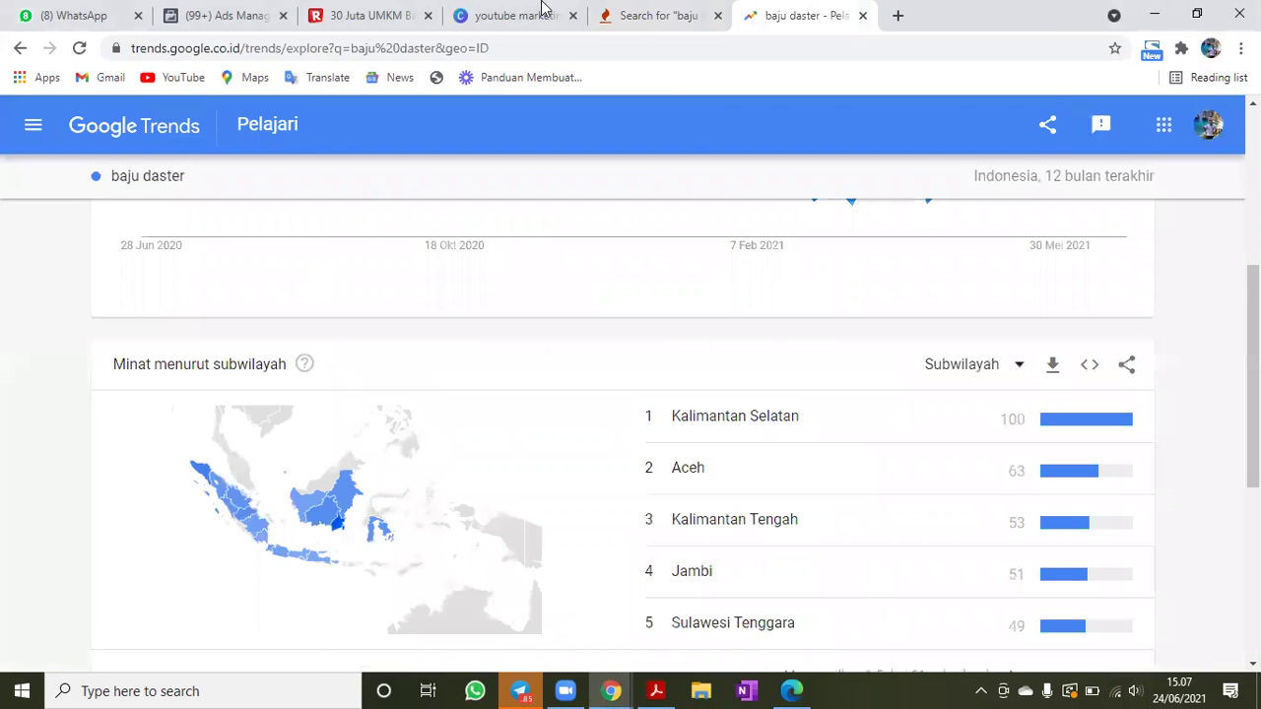
left_click(650, 15)
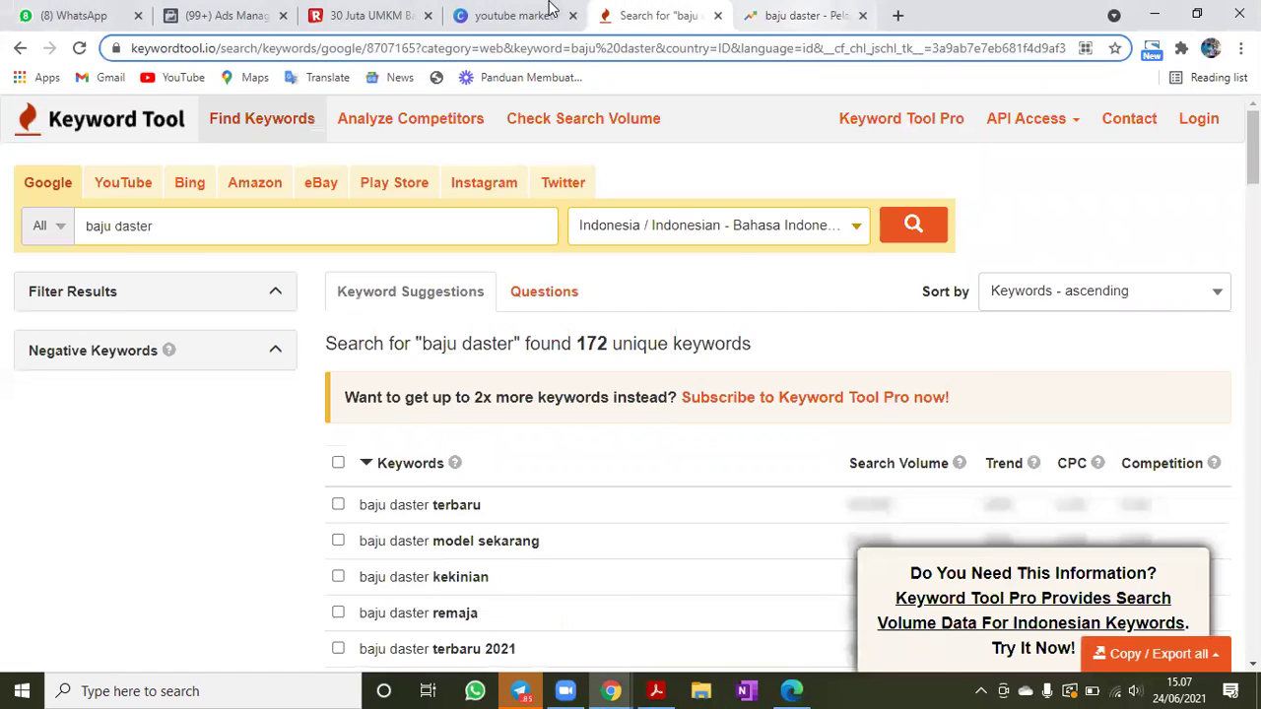
left_click(821, 15)
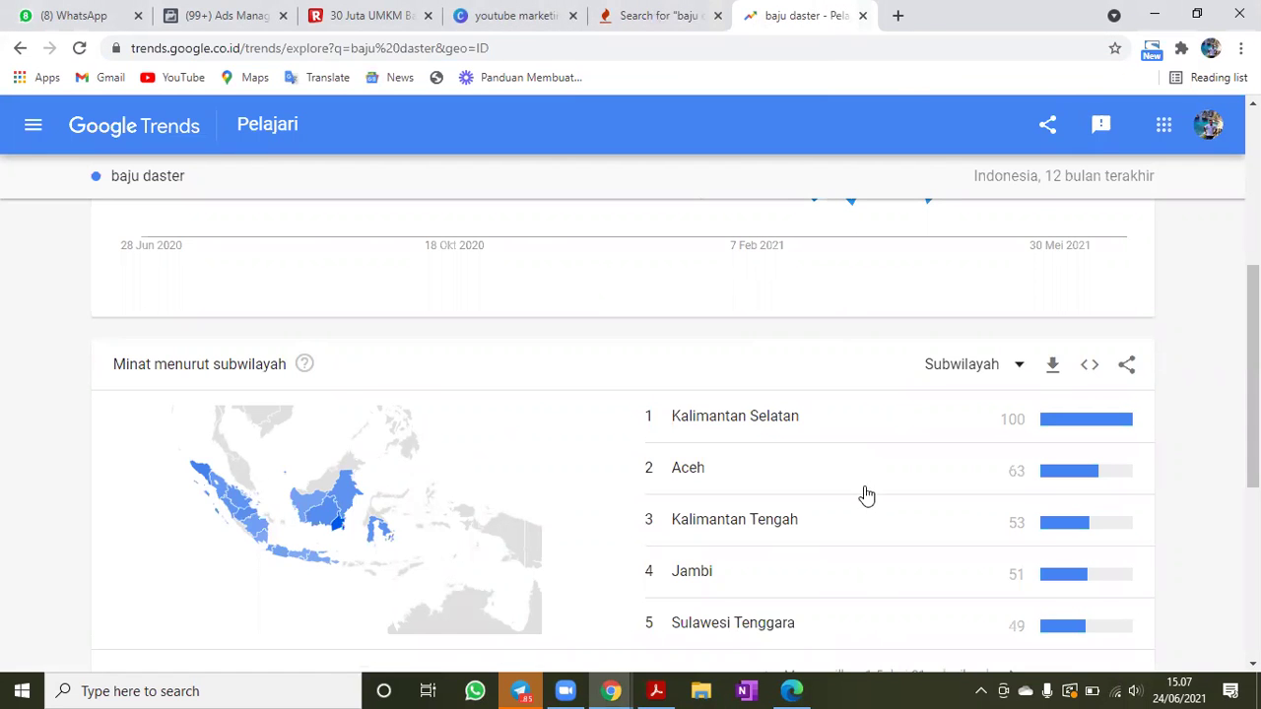
left_click(860, 406)
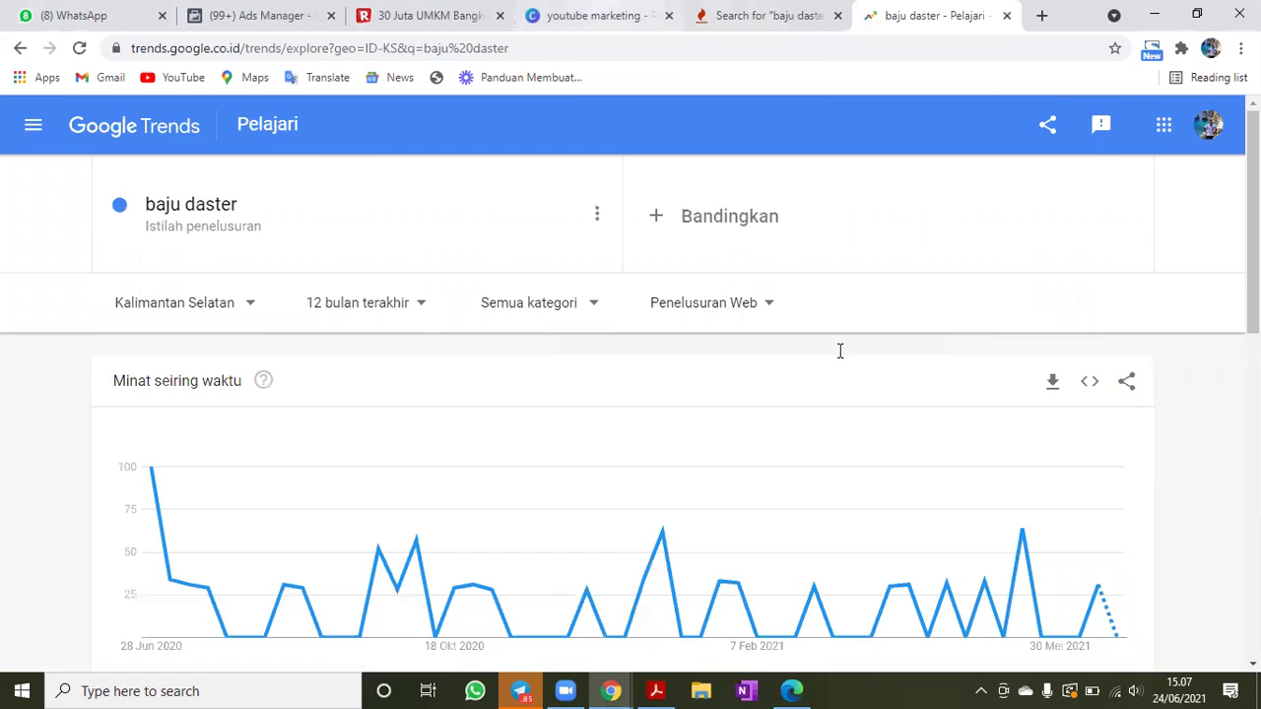
- Go back to the Canva deck, present the Thumbnail slide full screen, and exit the presentation
key("ctrl+4")
left_click(1193, 653)
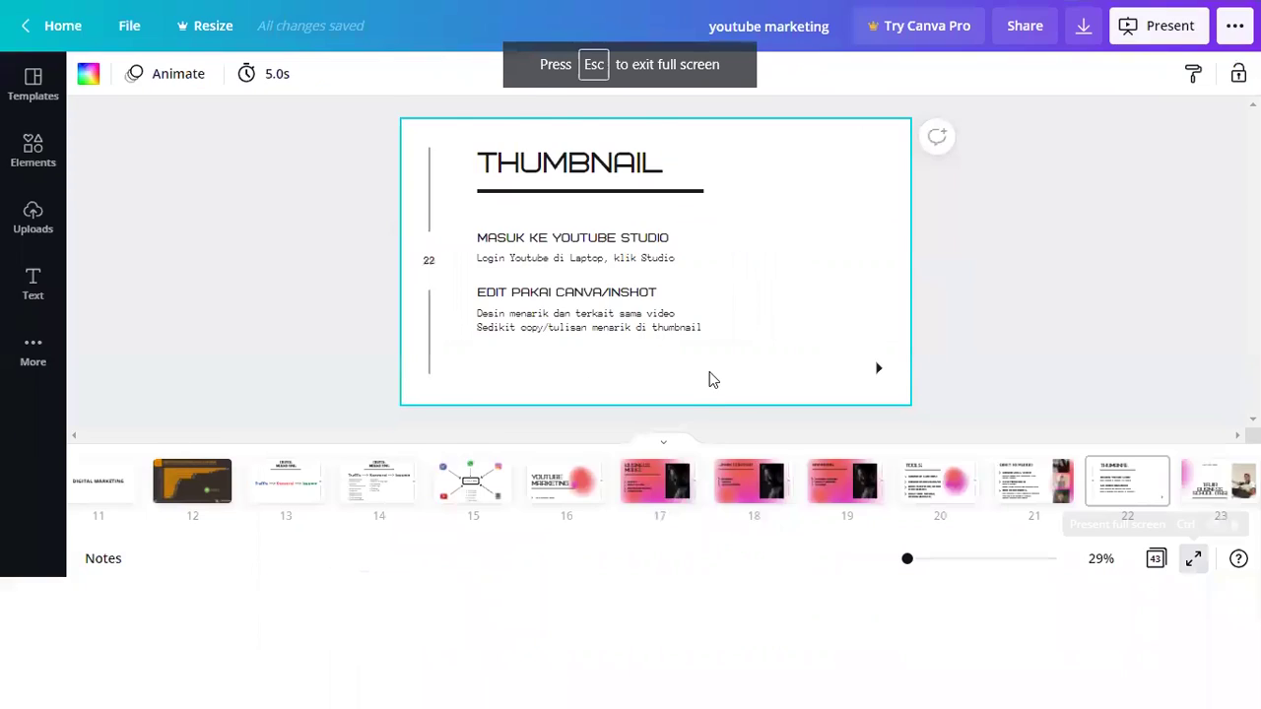
left_click(709, 374)
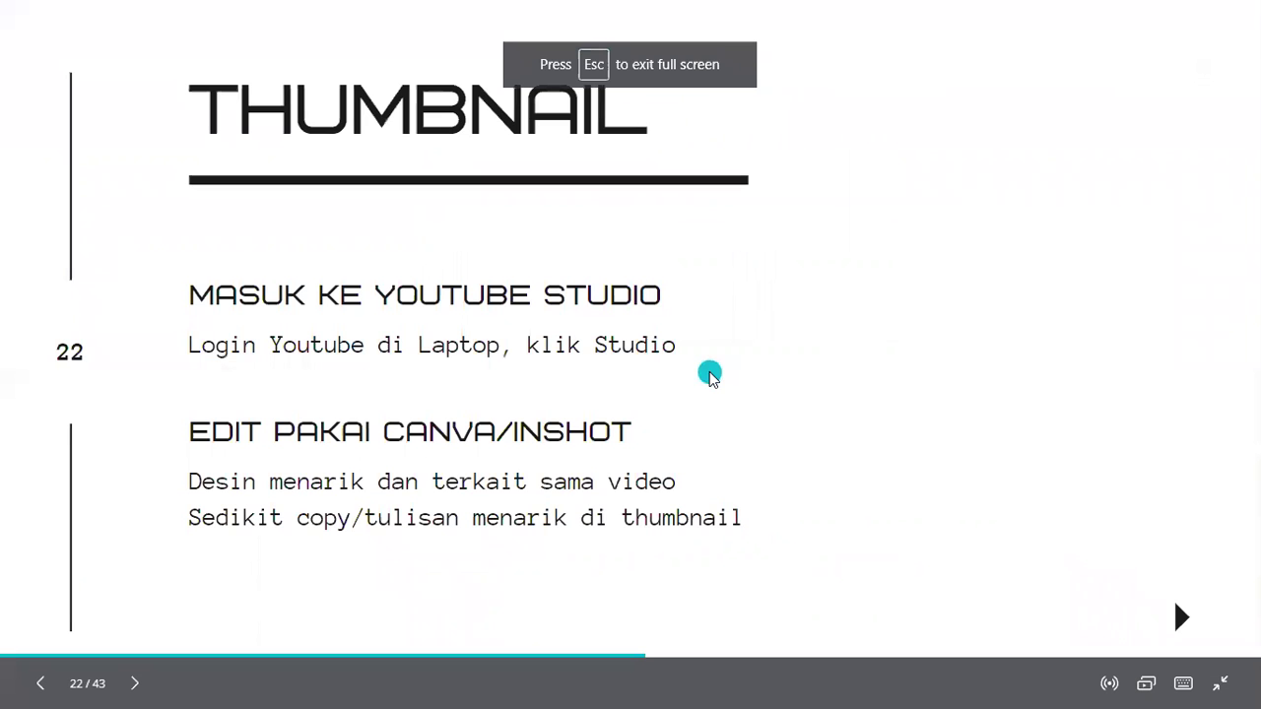
key("Escape")
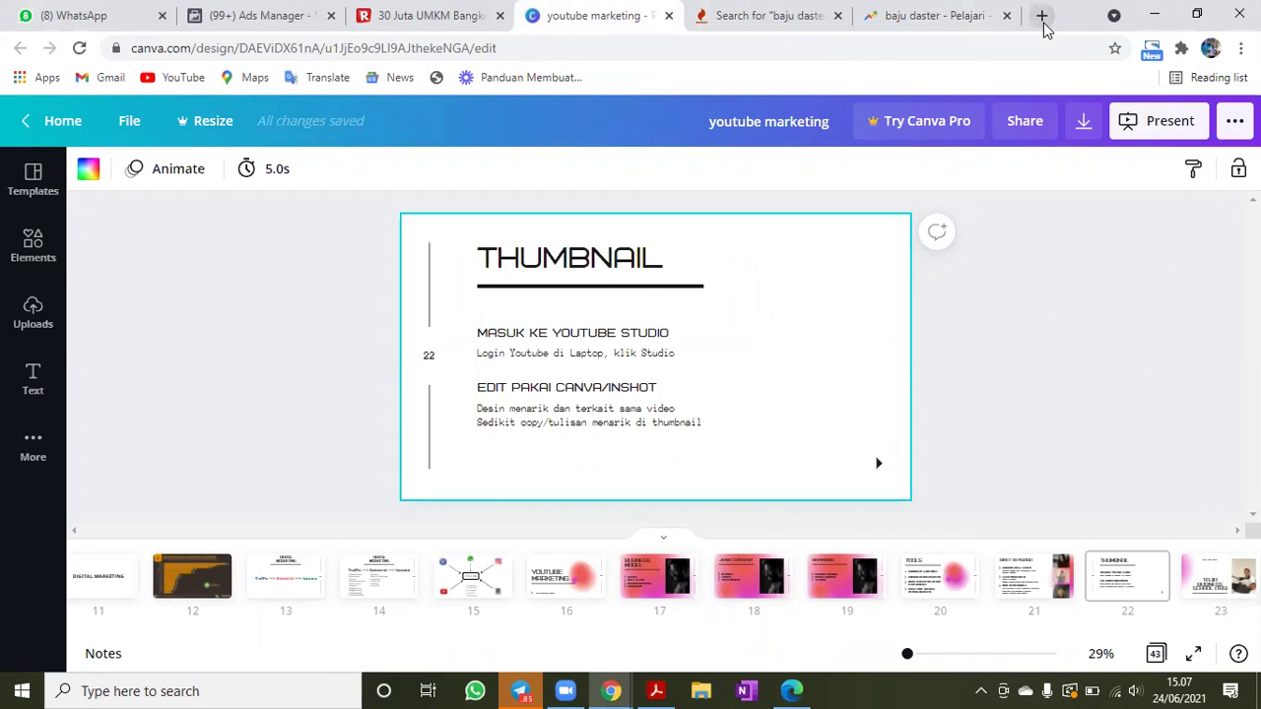
- Open YouTube in a new tab and search for "deddy corbuzier"
left_click(1043, 16)
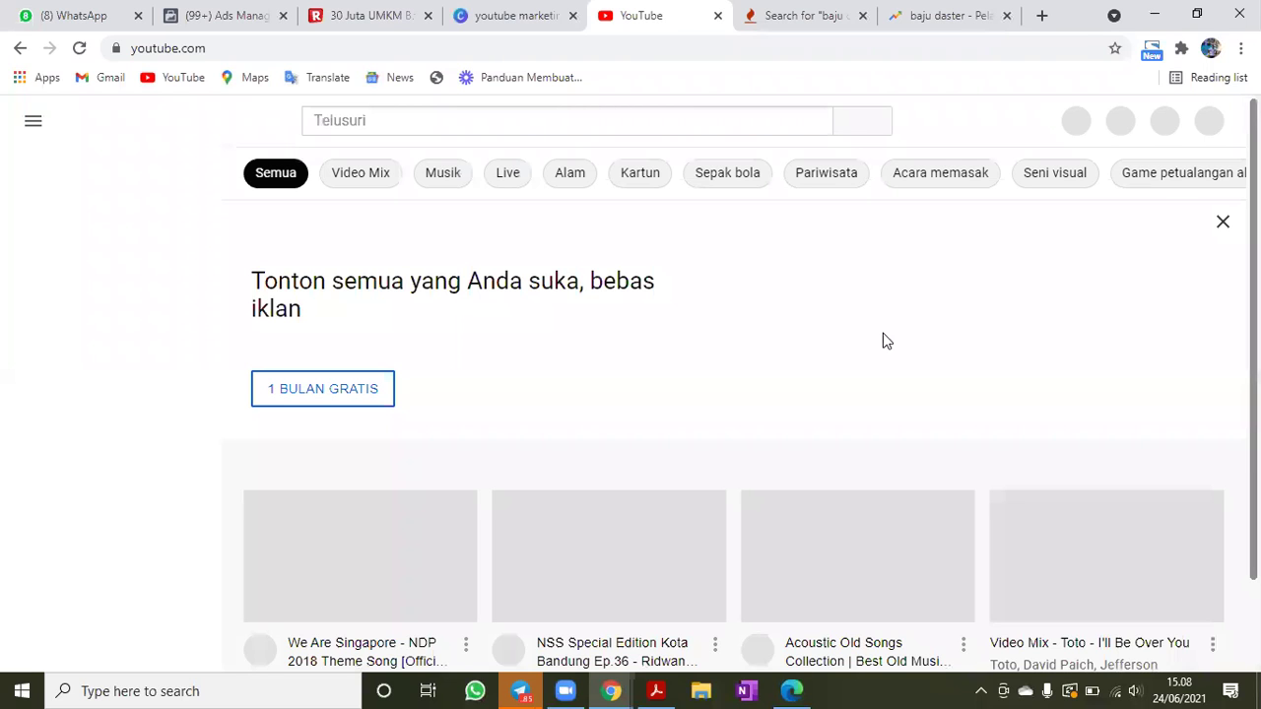
left_click(586, 123)
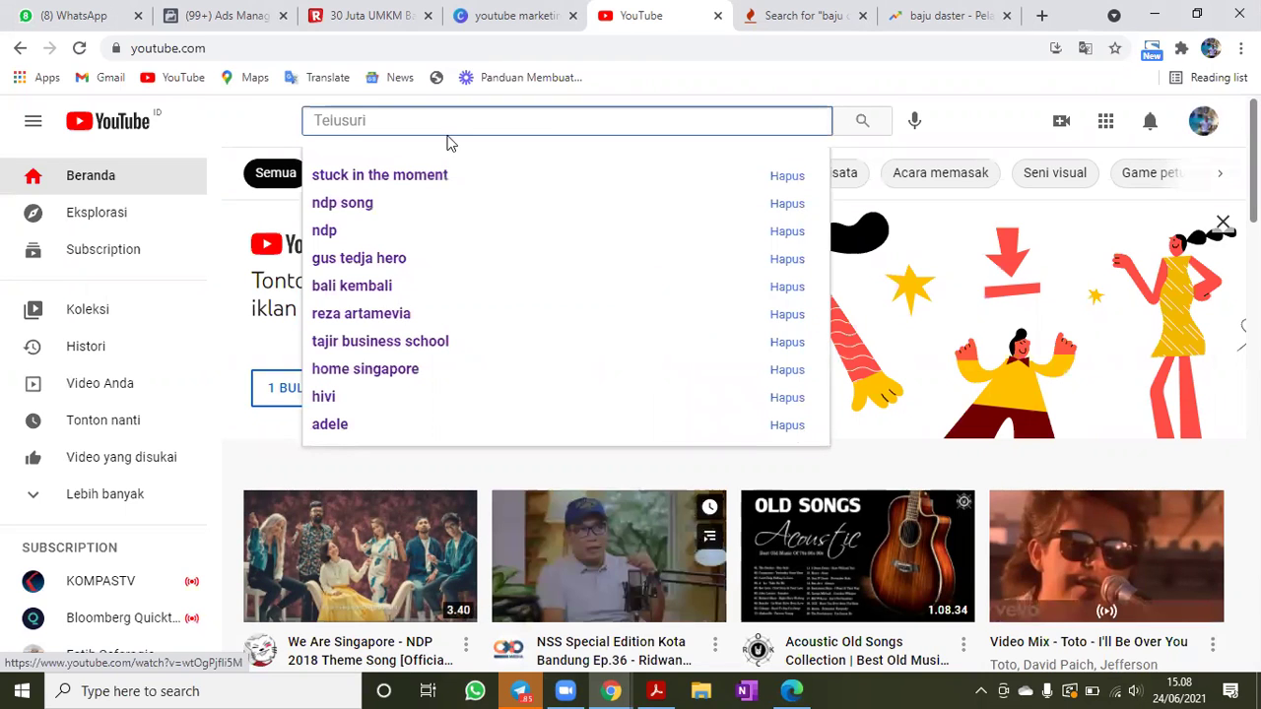
type("dedd")
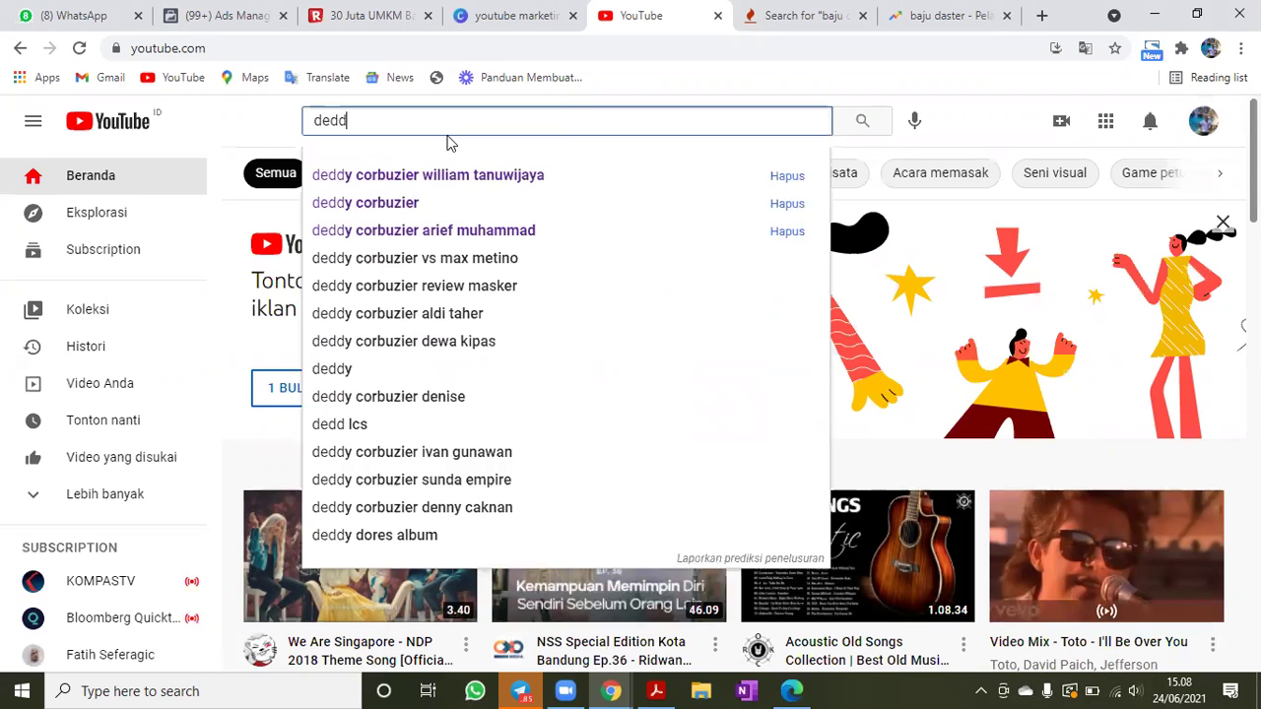
key("Down")
key("Down")
key("Return")
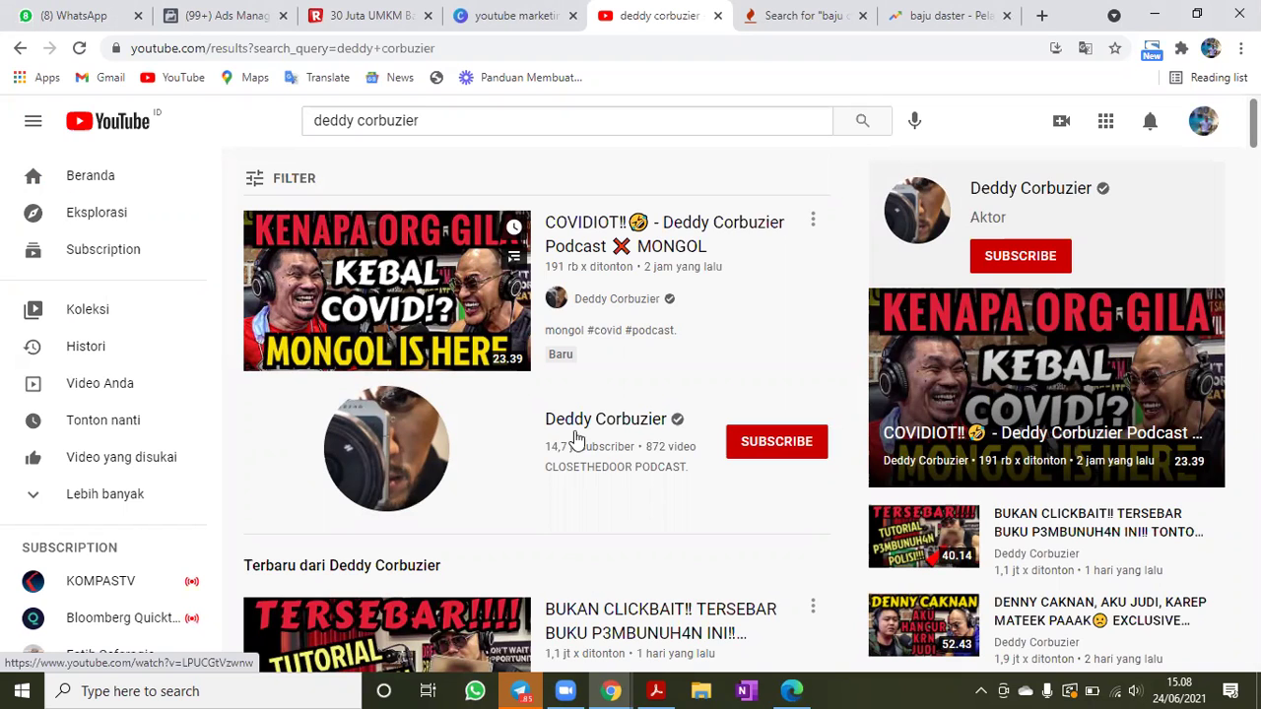
- Look through the Deddy Corbuzier search results to examine the text and imagery used on the video thumbnails
scroll(459, 399, "down", 4)
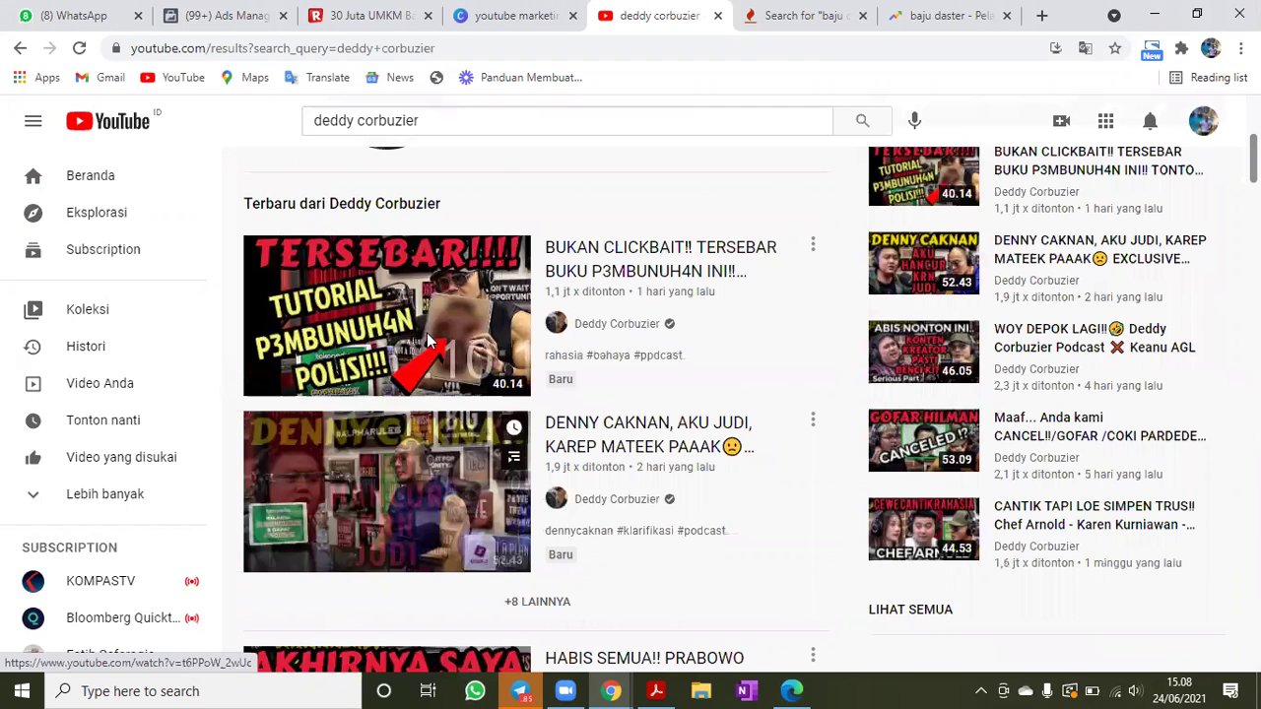
scroll(571, 361, "down", 1)
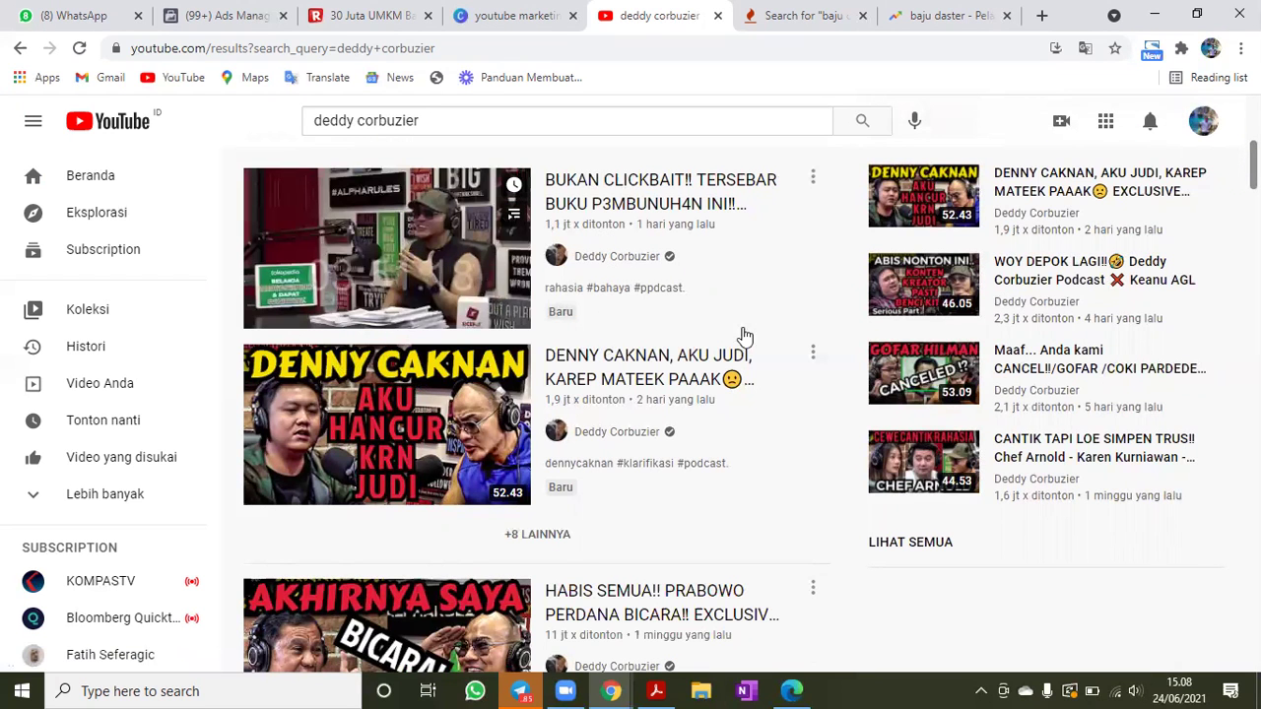
scroll(707, 399, "down", 3)
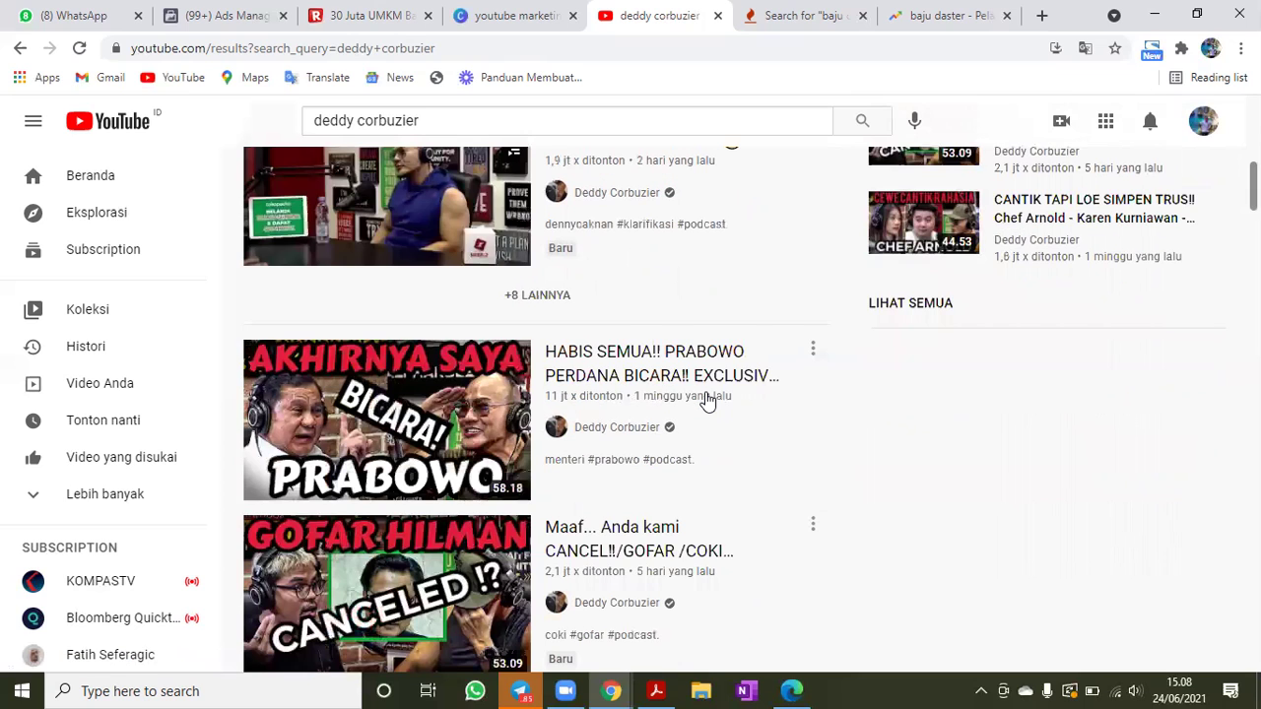
scroll(706, 399, "down", 3)
scroll(706, 399, "down", 5)
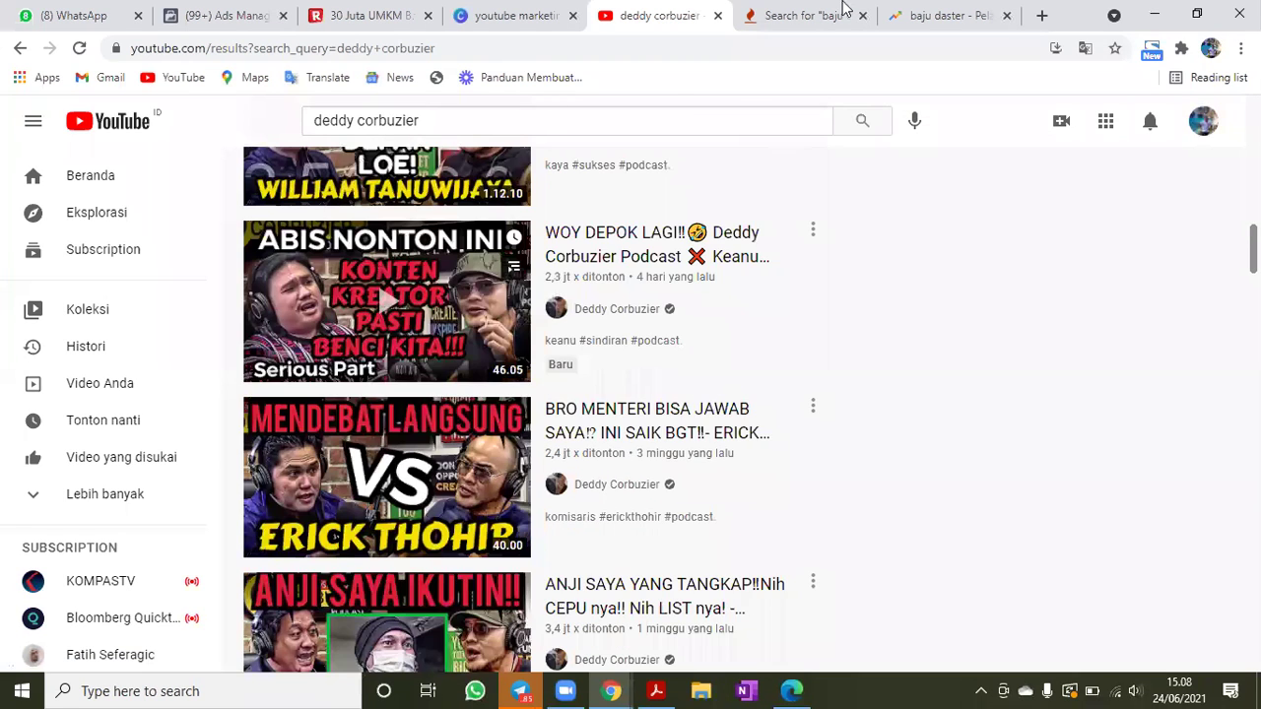
scroll(782, 142, "up", 8)
scroll(785, 170, "up", 1)
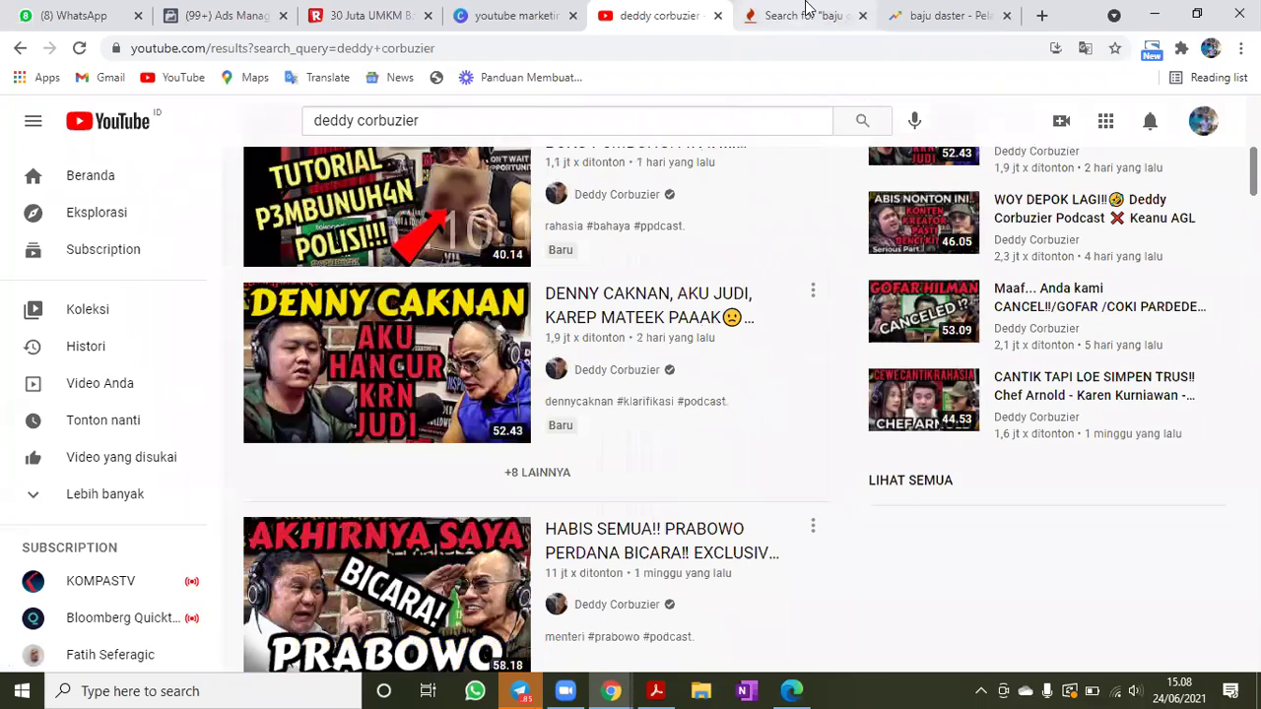
- Load canva.com in place of the Keyword Tool results for "baju daster"
key("ctrl+Tab")
left_click(749, 47)
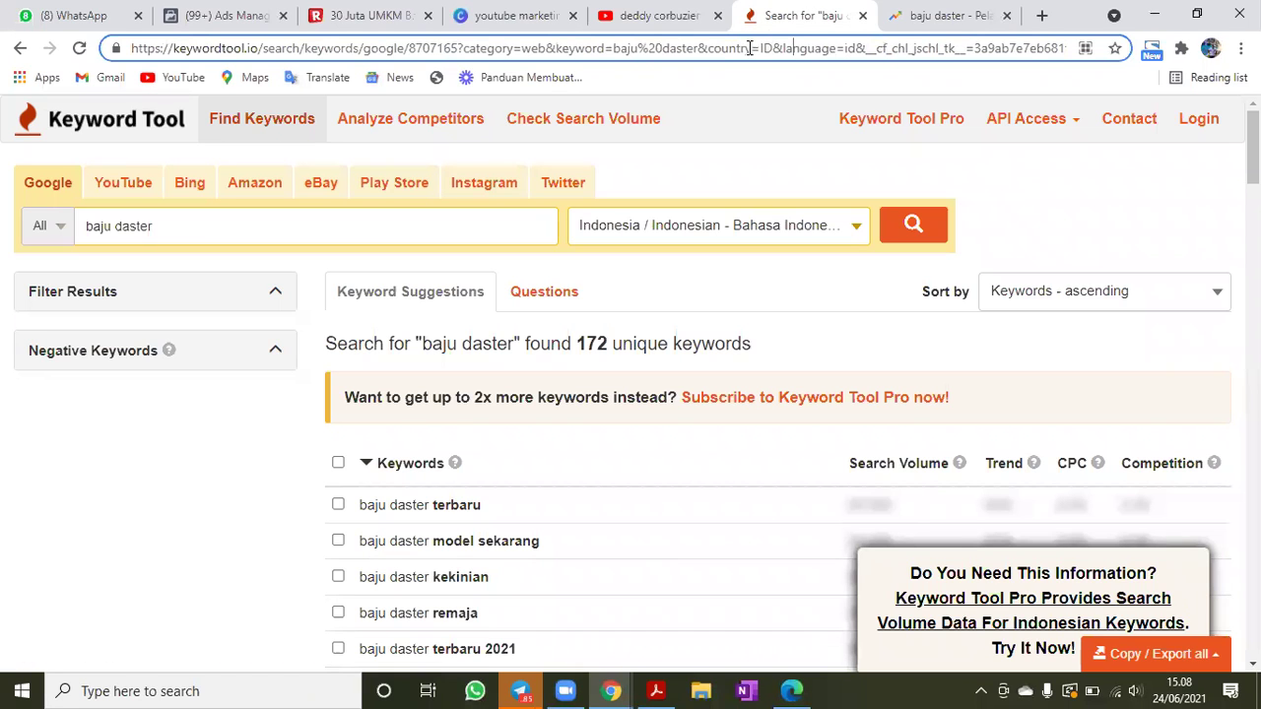
key("ctrl+a")
type("canva.com")
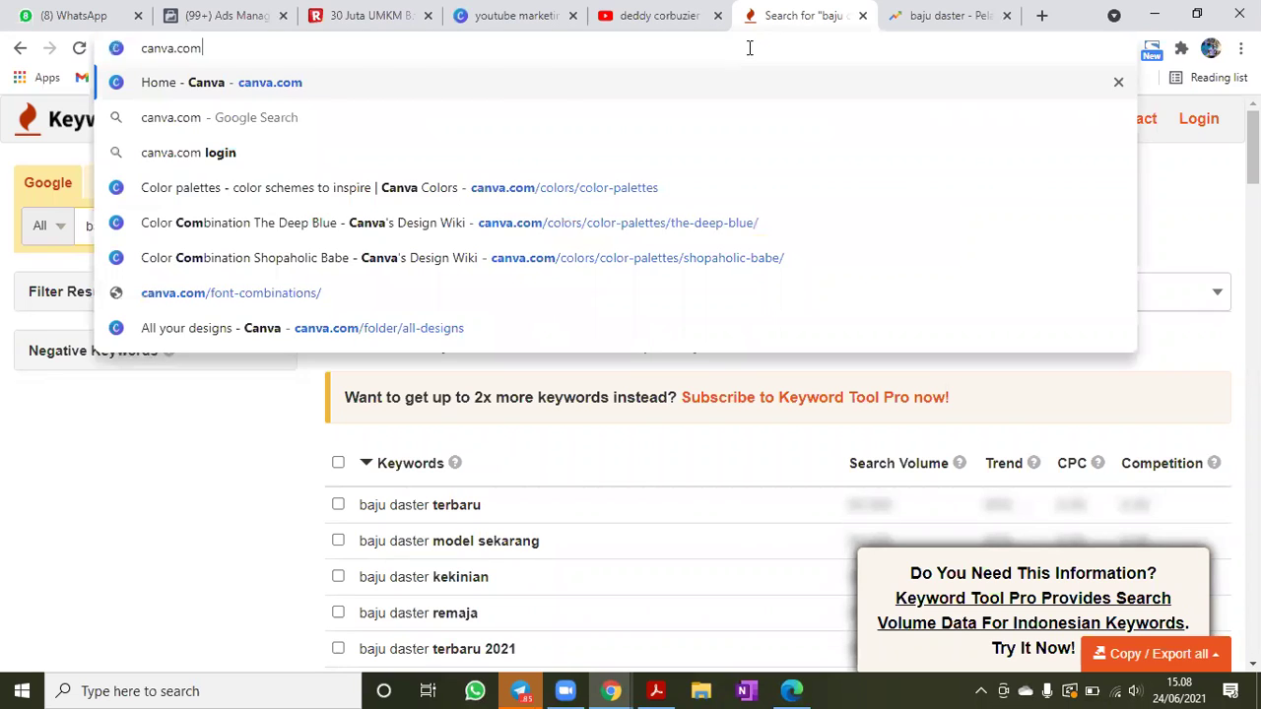
key("Return")
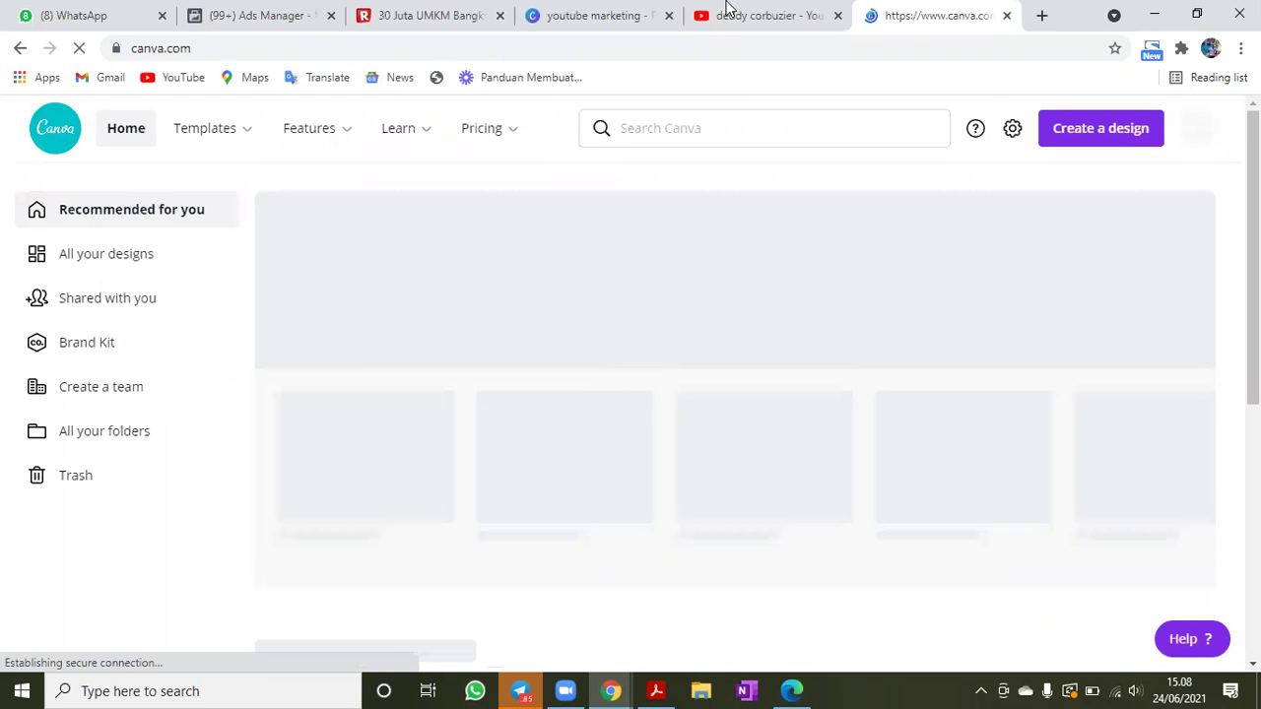
- Return to YouTube, search for "tajir business school" and examine the video thumbnails in the results
key("ctrl+shift+Tab")
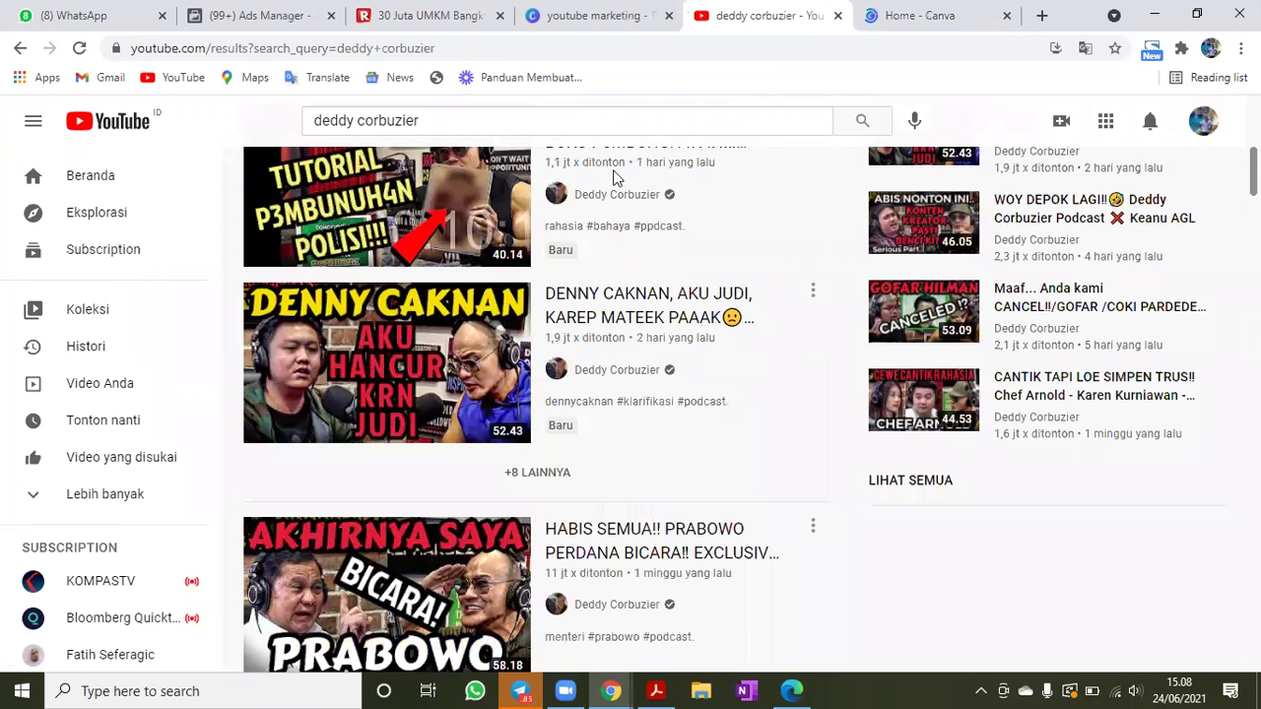
scroll(591, 168, "up", 5)
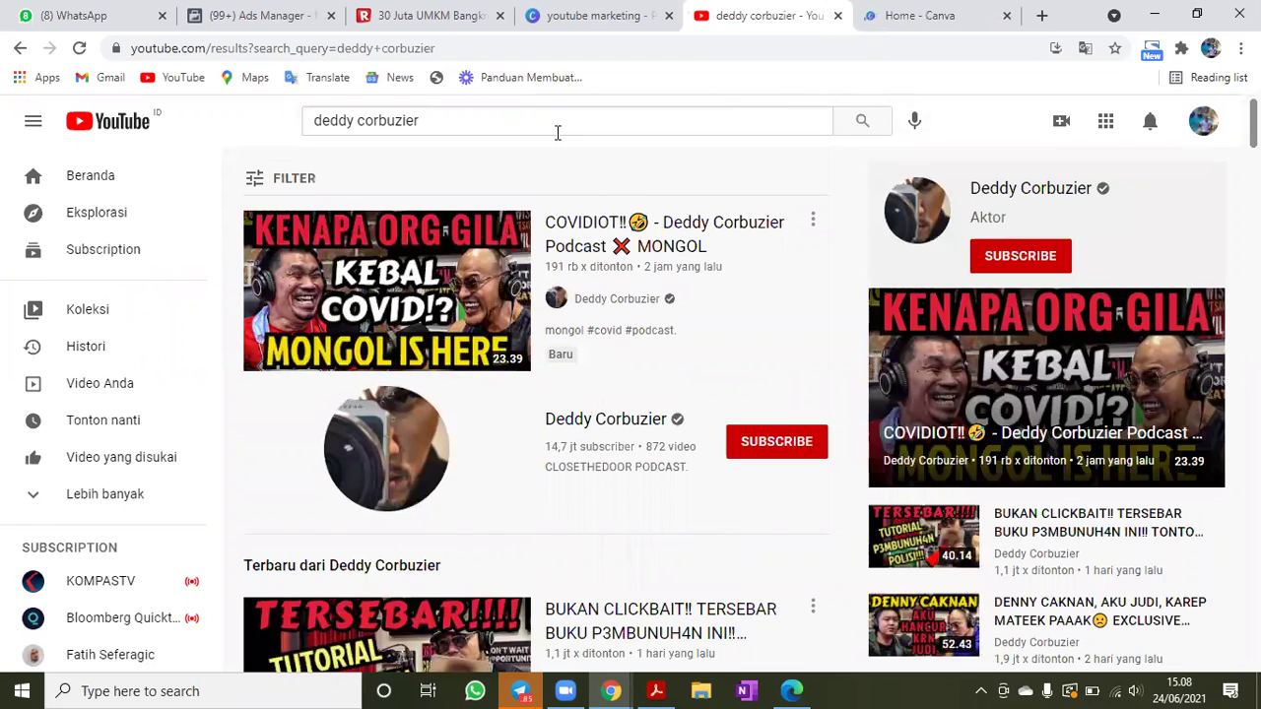
left_click(558, 132)
key("ctrl+a")
type("tajir")
key("Up")
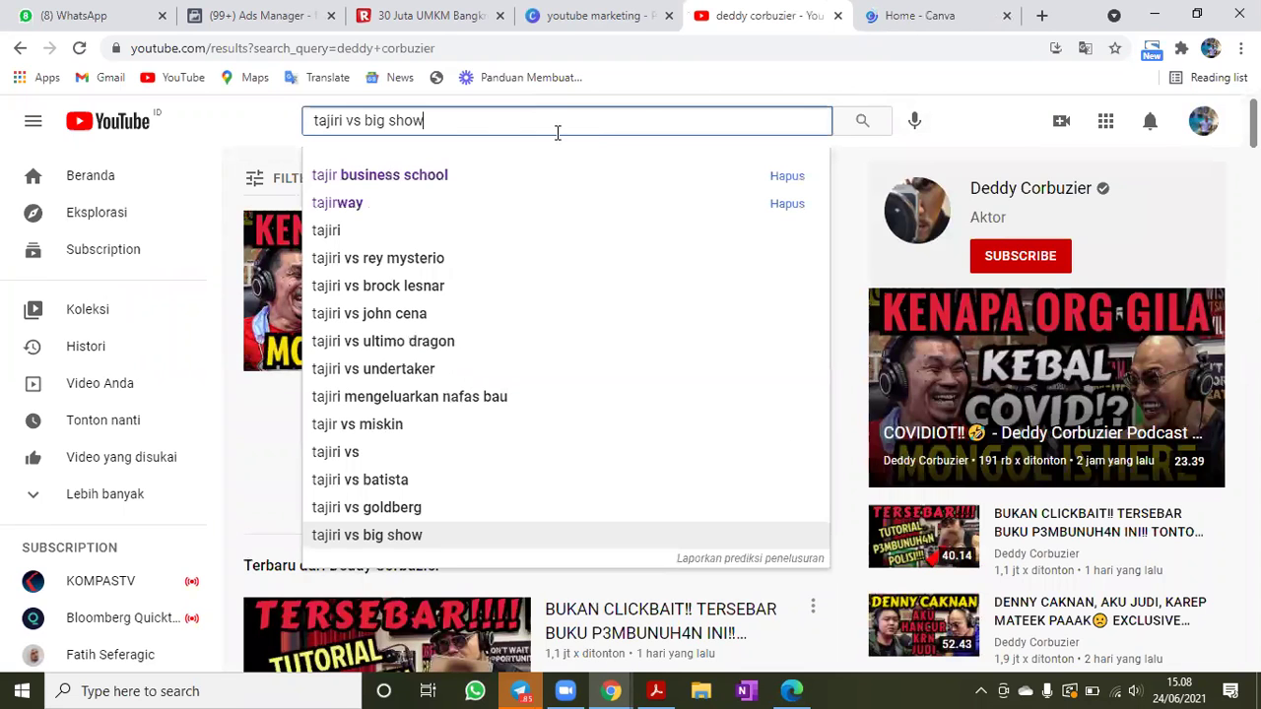
key("Down")
left_click(467, 177)
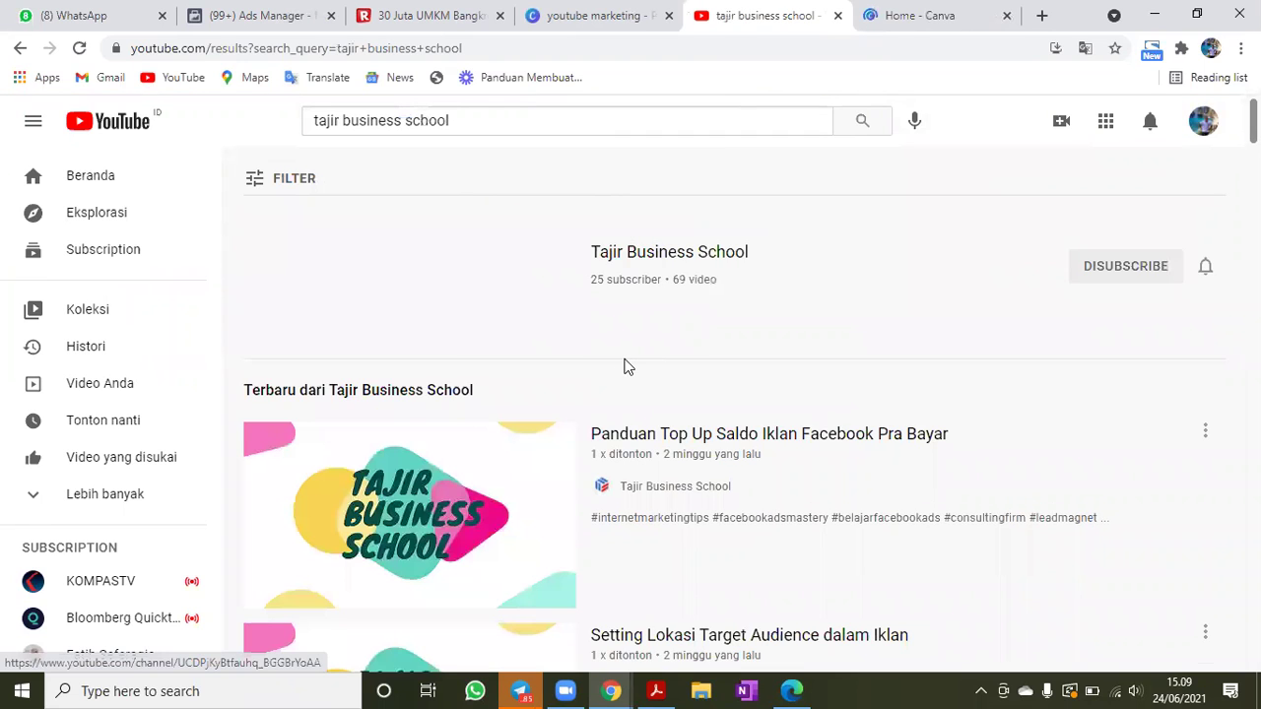
scroll(624, 366, "down", 2)
scroll(564, 378, "down", 3)
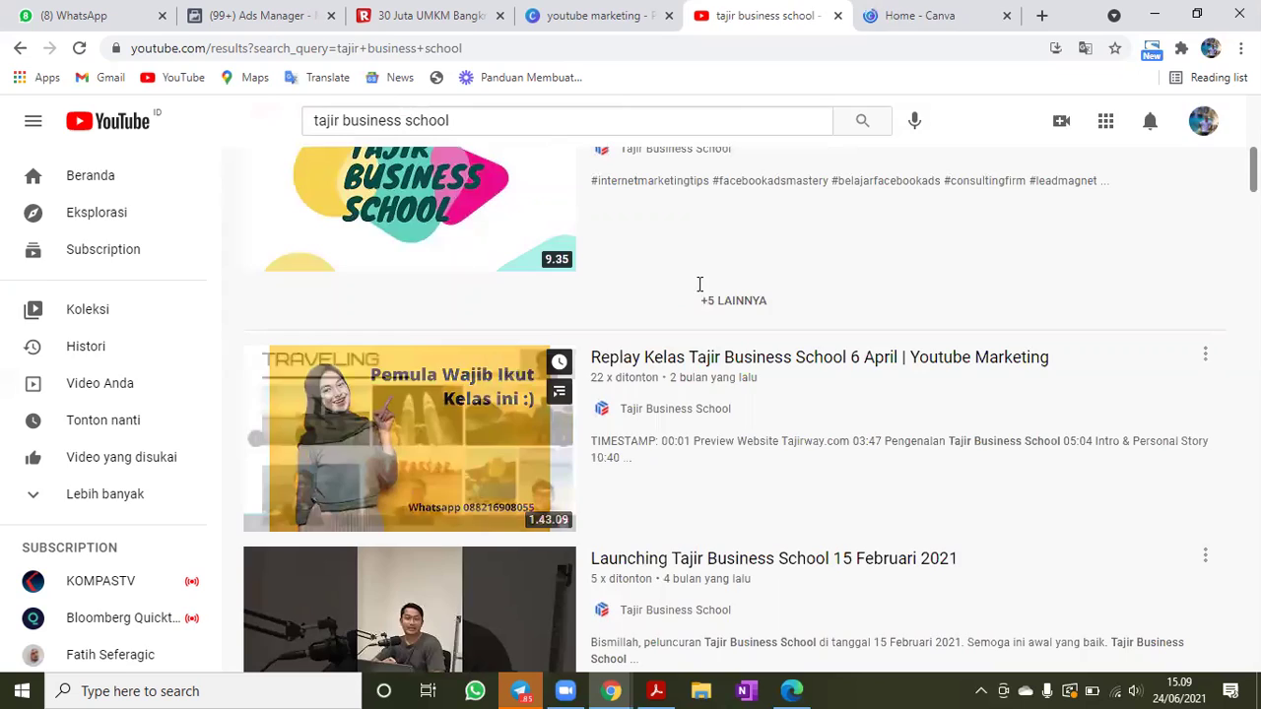
- Switch to the Canva home page and create a new 1280 × 720 px YouTube Thumbnail design
key("ctrl+Tab")
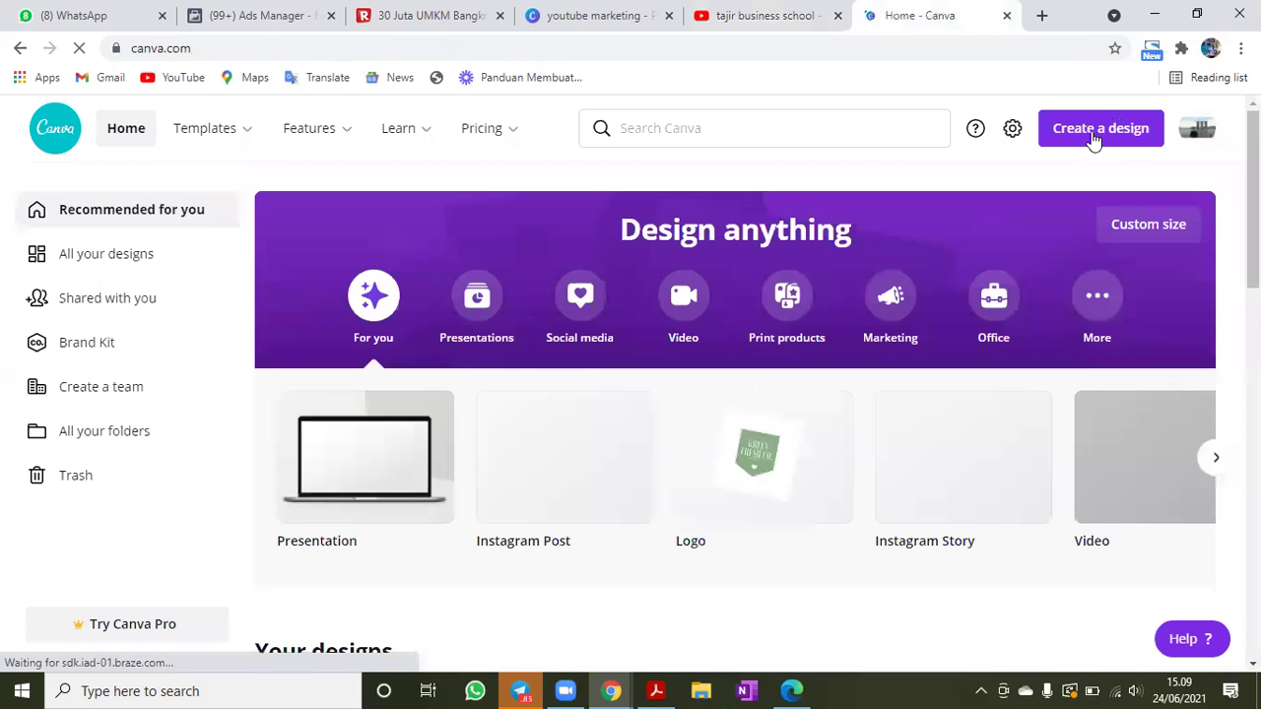
left_click(1094, 138)
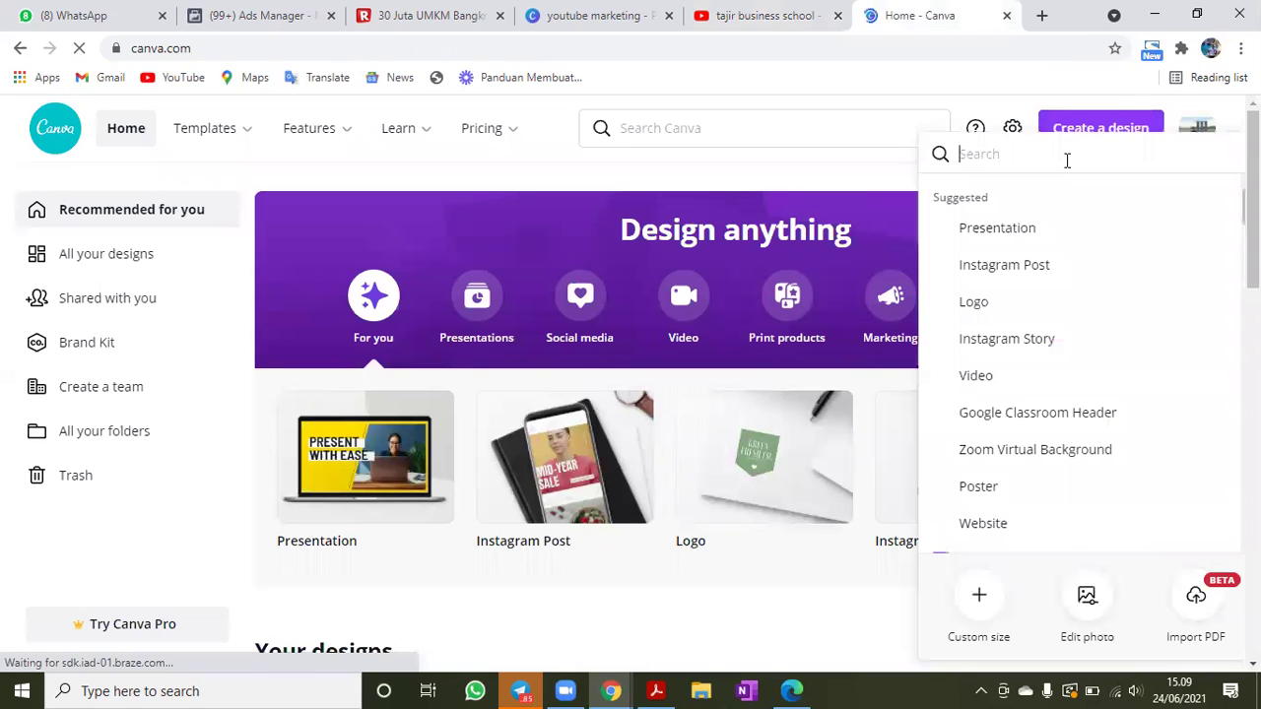
type("youtube ")
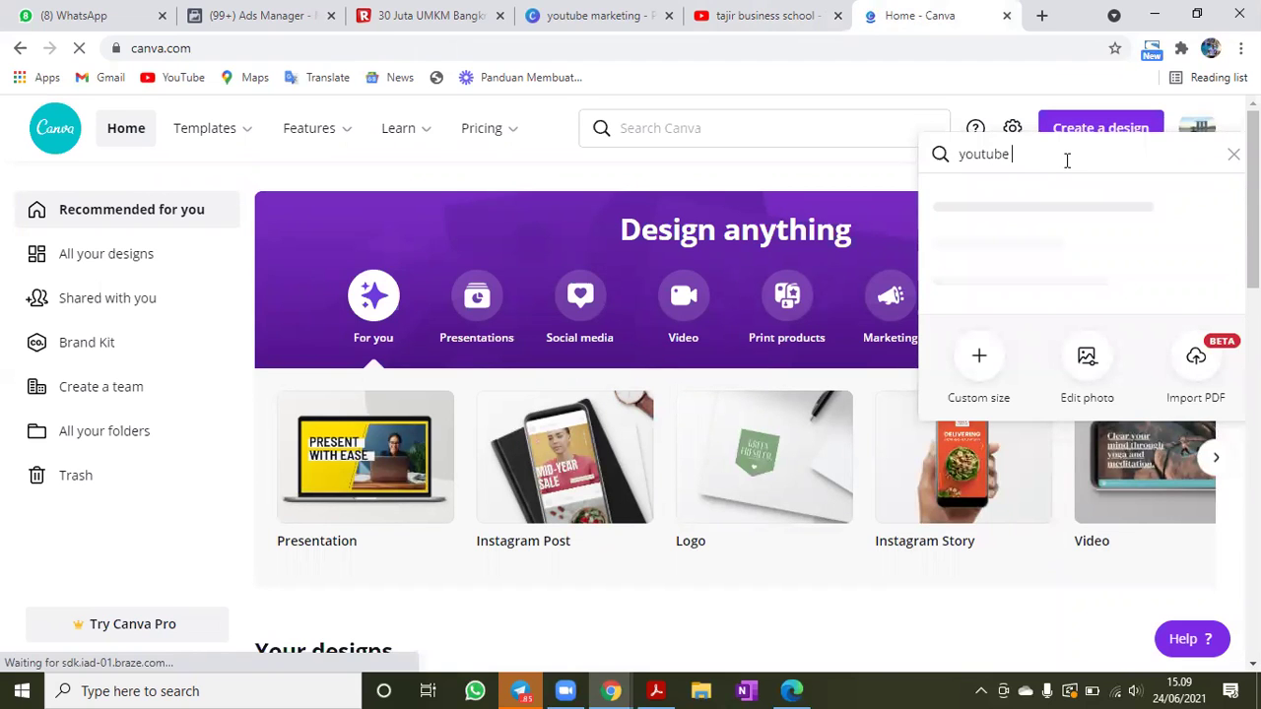
type("thum")
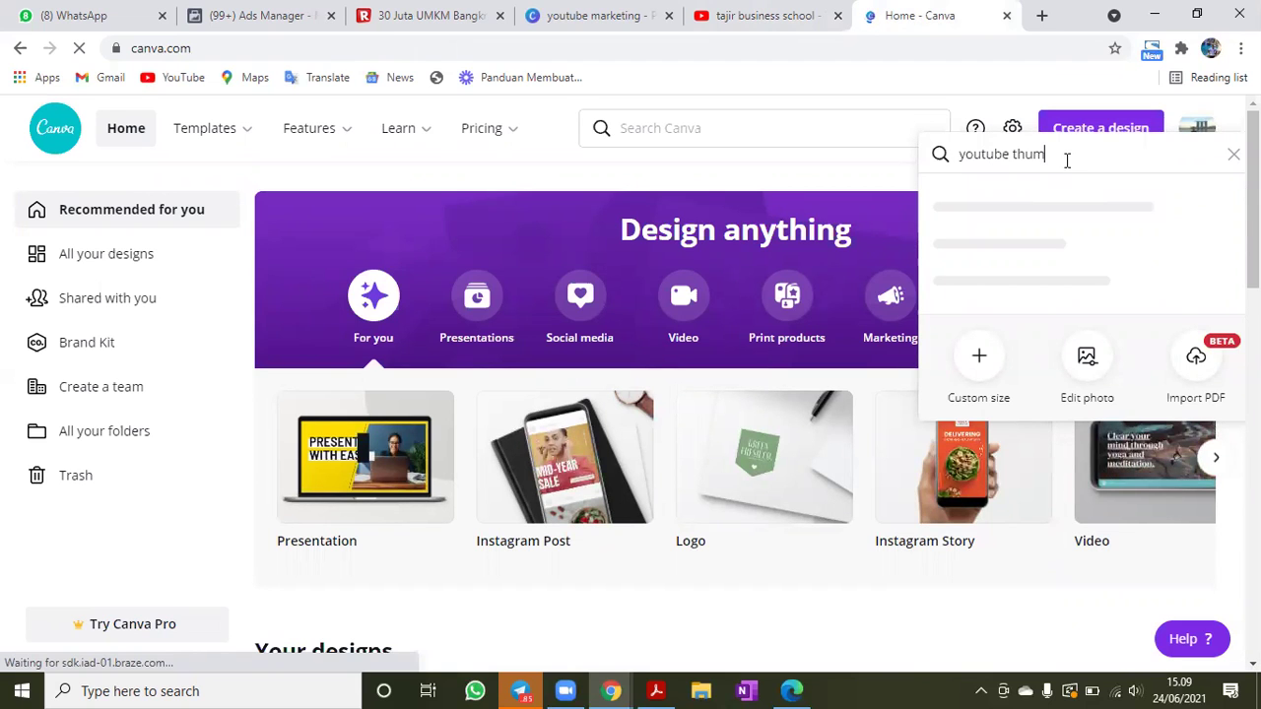
type("bnail")
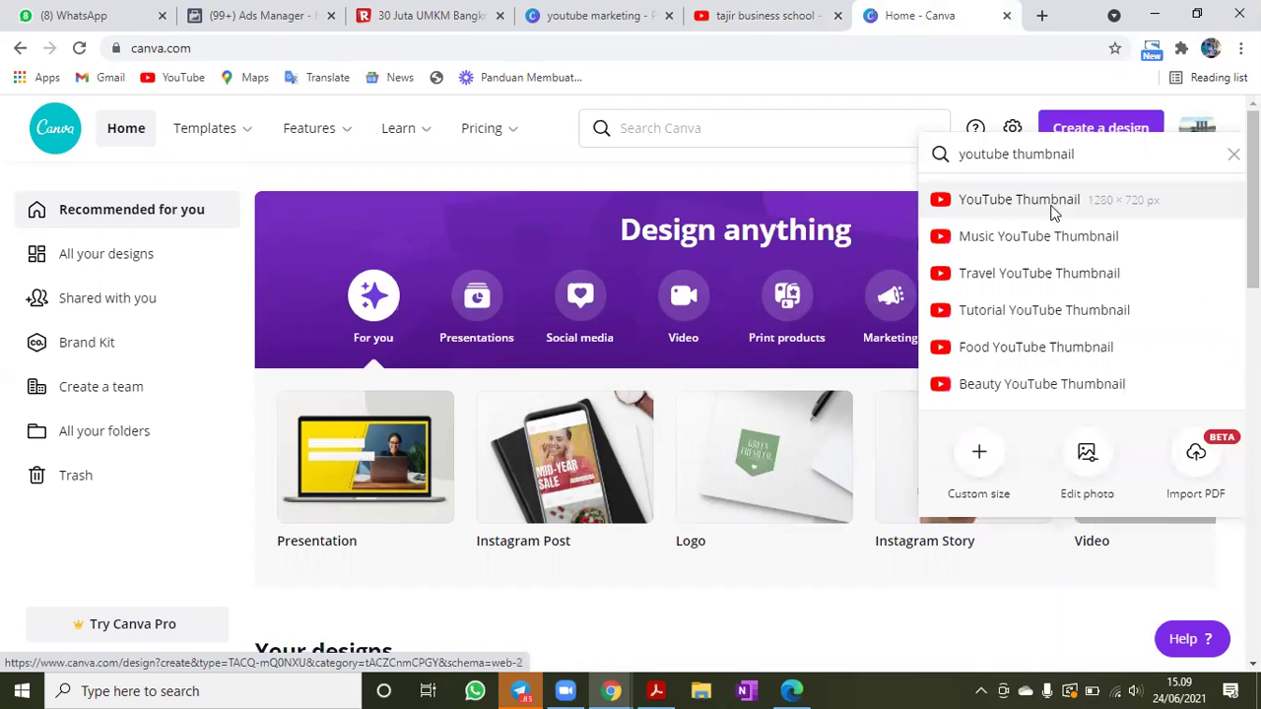
left_click(1054, 214)
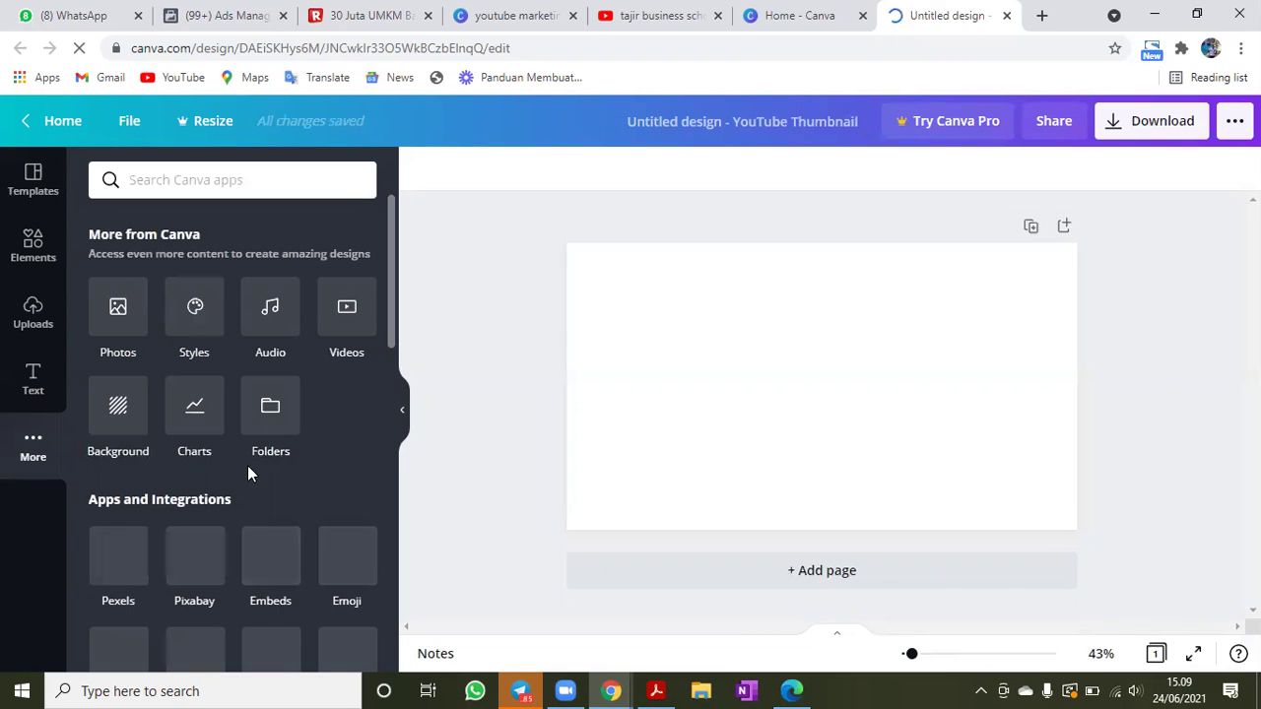
- Add the Pexels photo of the person in a grey T-shirt covering their face and enlarge it to fill the whole page
scroll(129, 473, "down", 1)
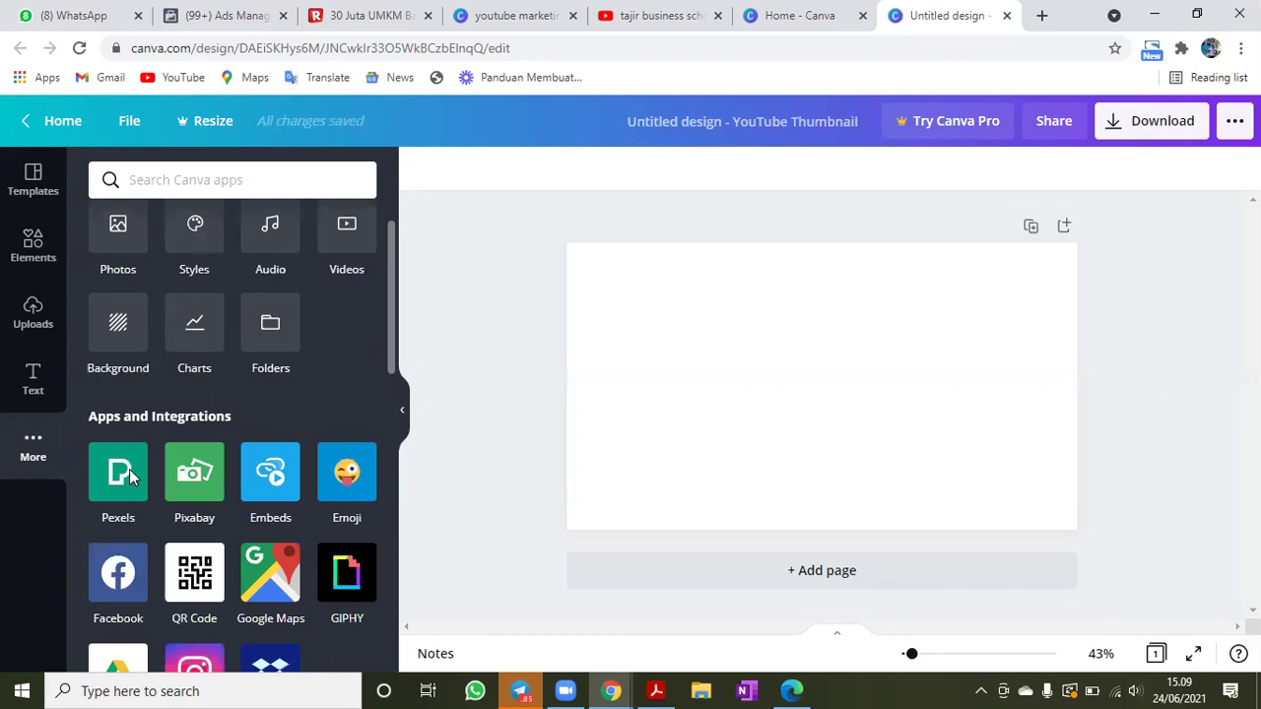
left_click(130, 469)
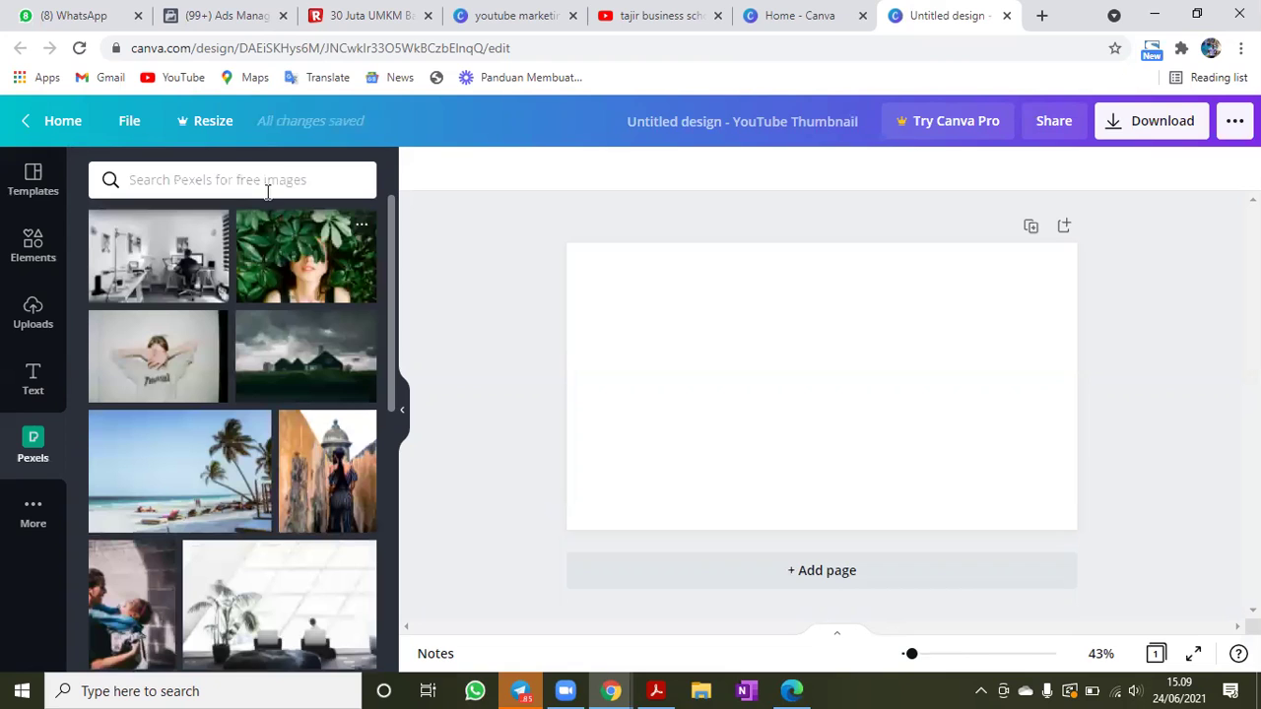
left_click(163, 350)
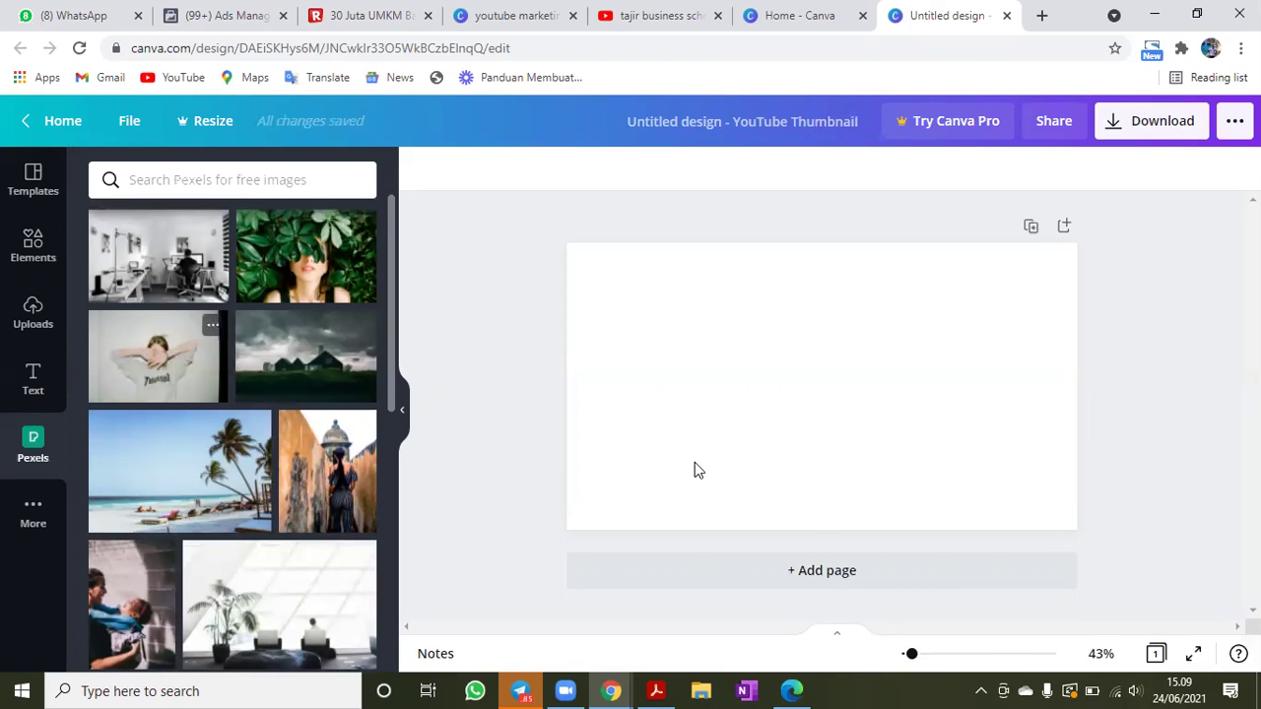
left_click_drag(650, 501, 596, 512)
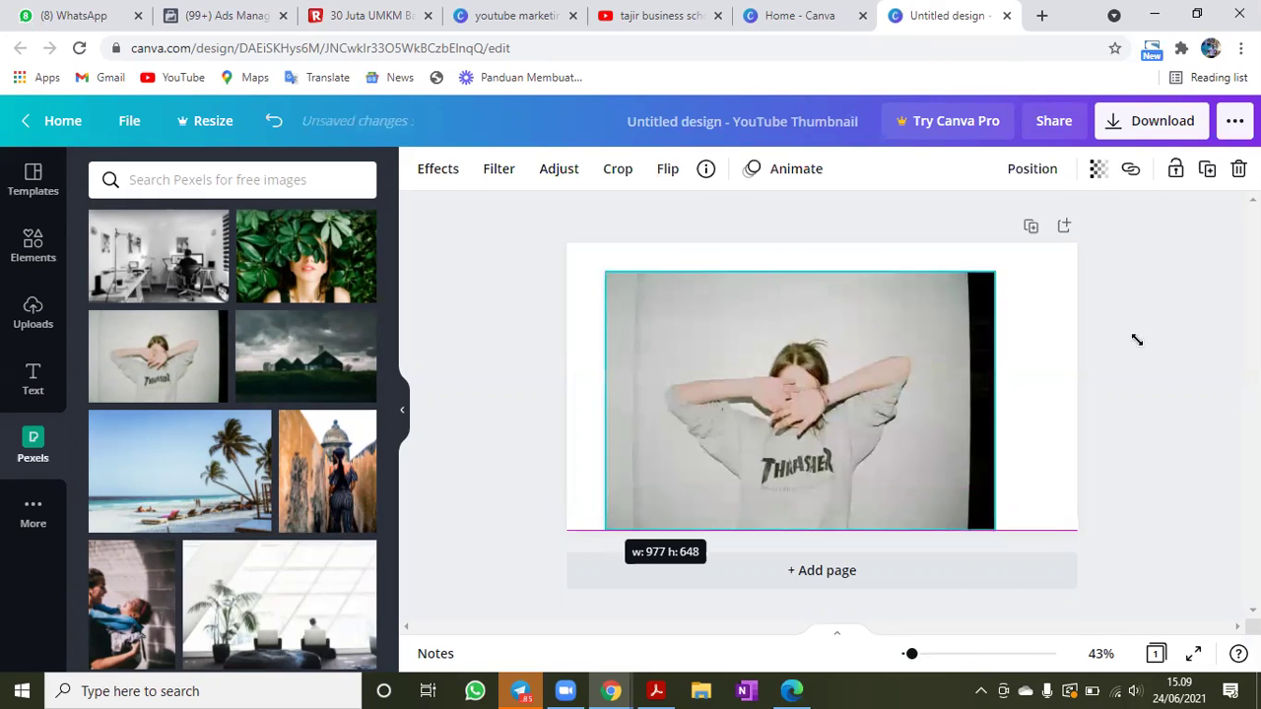
left_click_drag(1013, 266, 1052, 253)
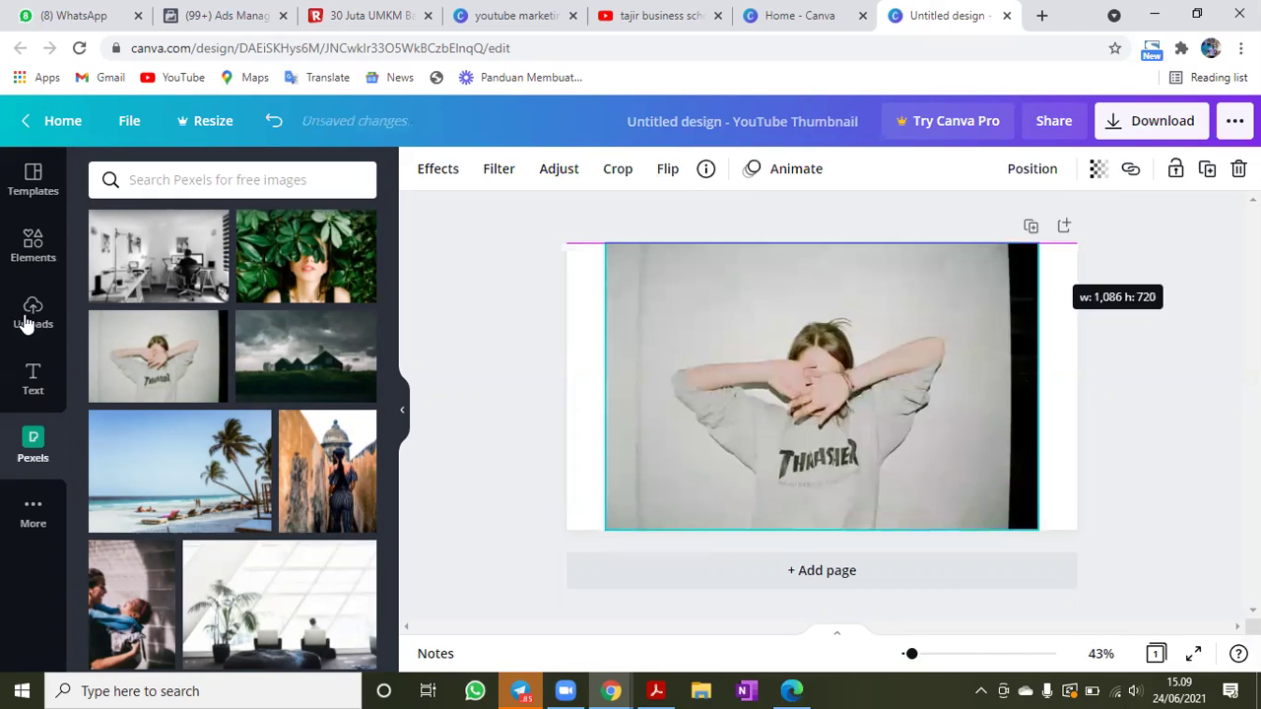
left_click(30, 380)
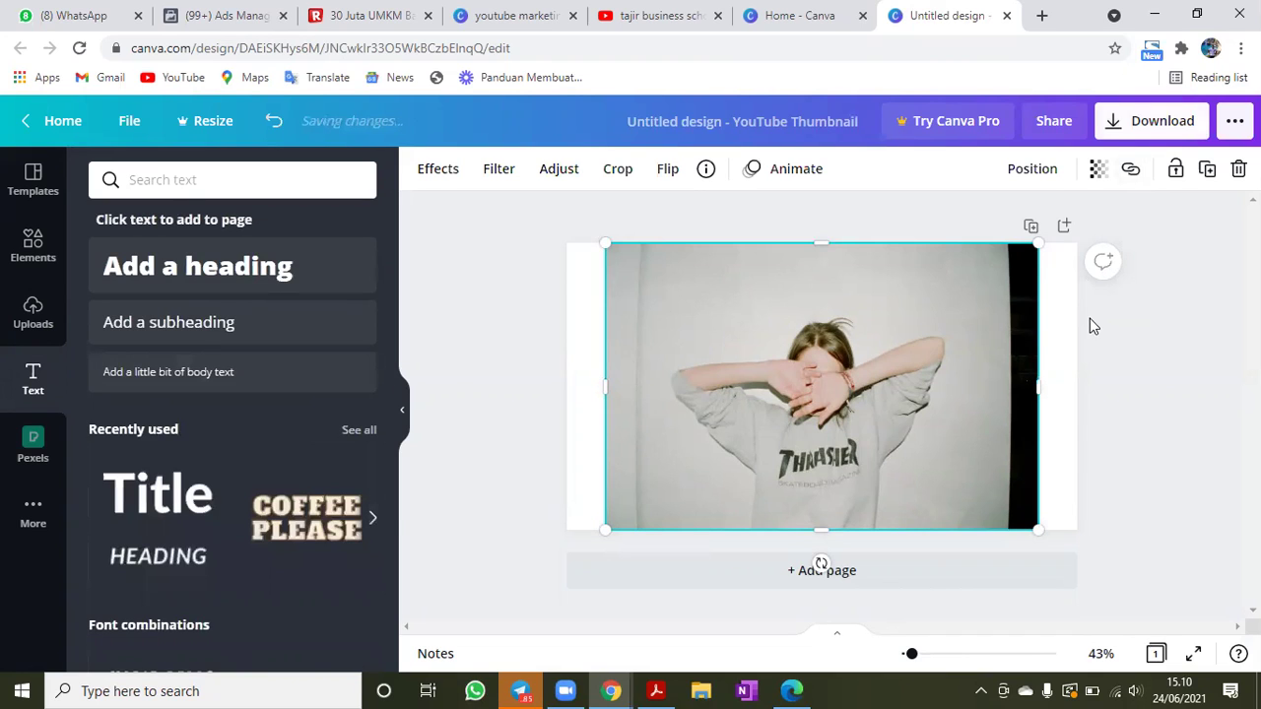
left_click_drag(1042, 385, 1078, 382)
left_click_drag(610, 408, 566, 390)
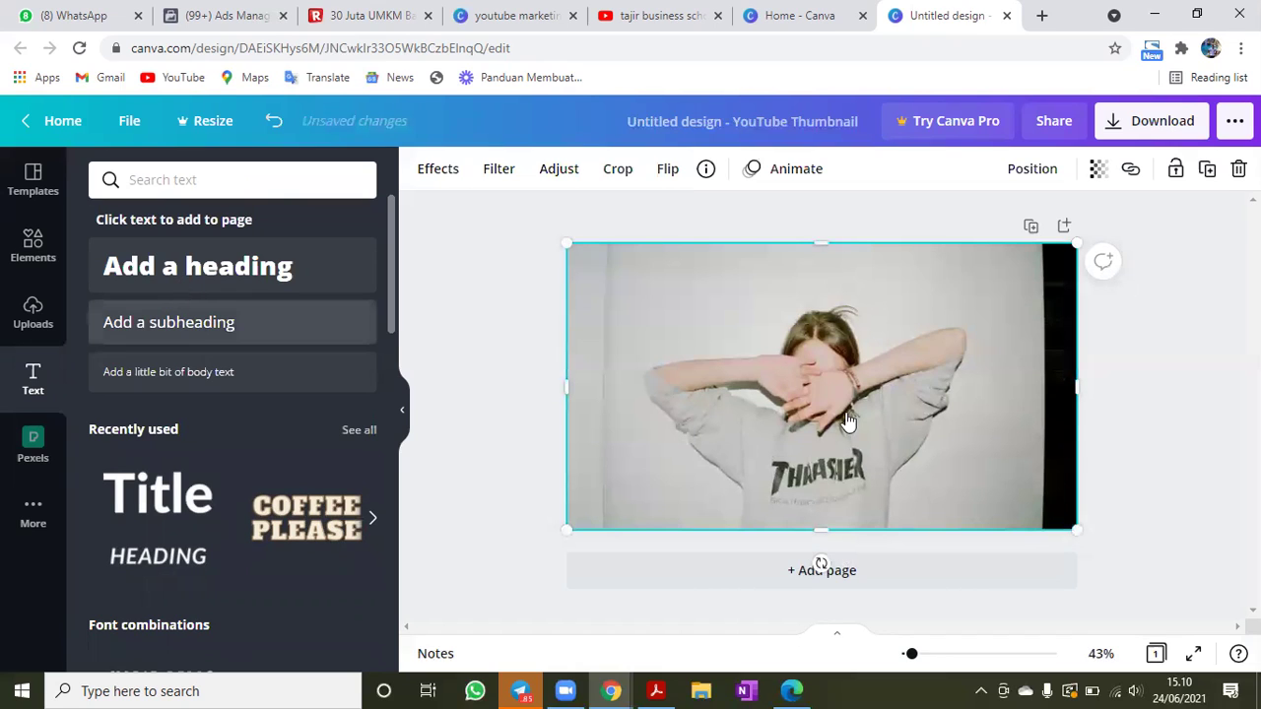
- Add the heading "Saya akan Berikan Rahasia..." and place it horizontally centred above the person's head
key("t")
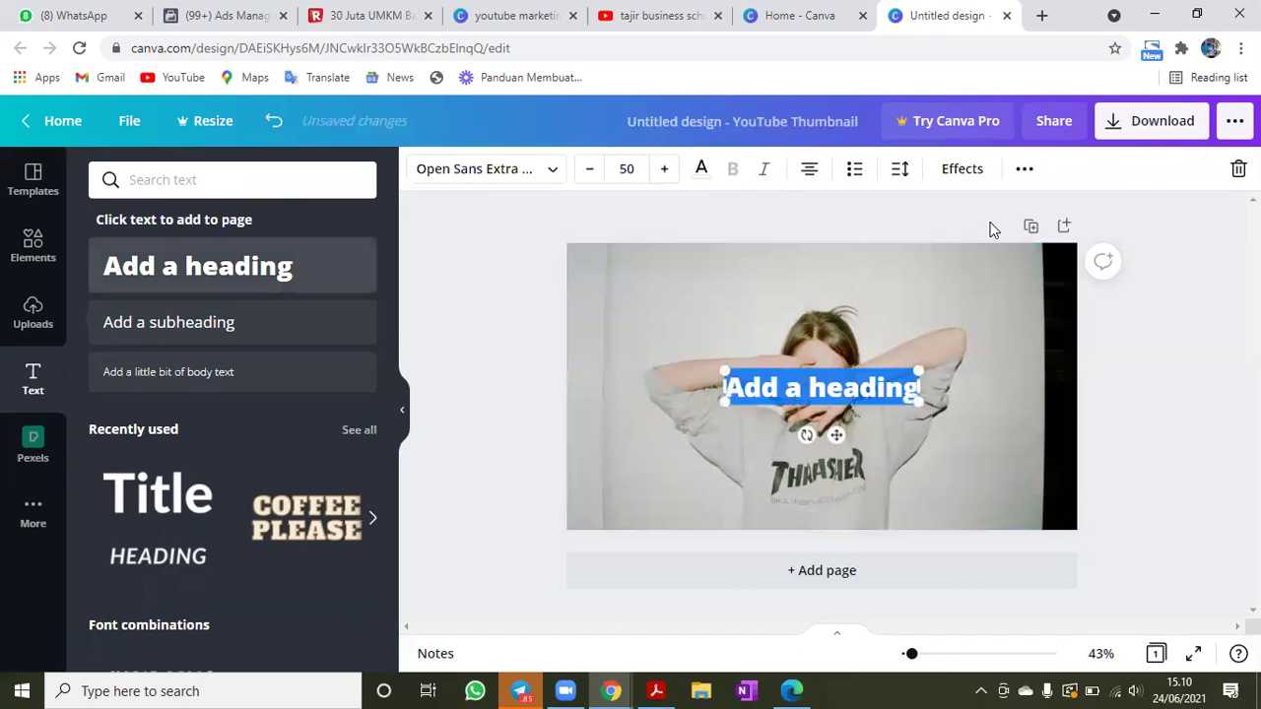
type("Sy")
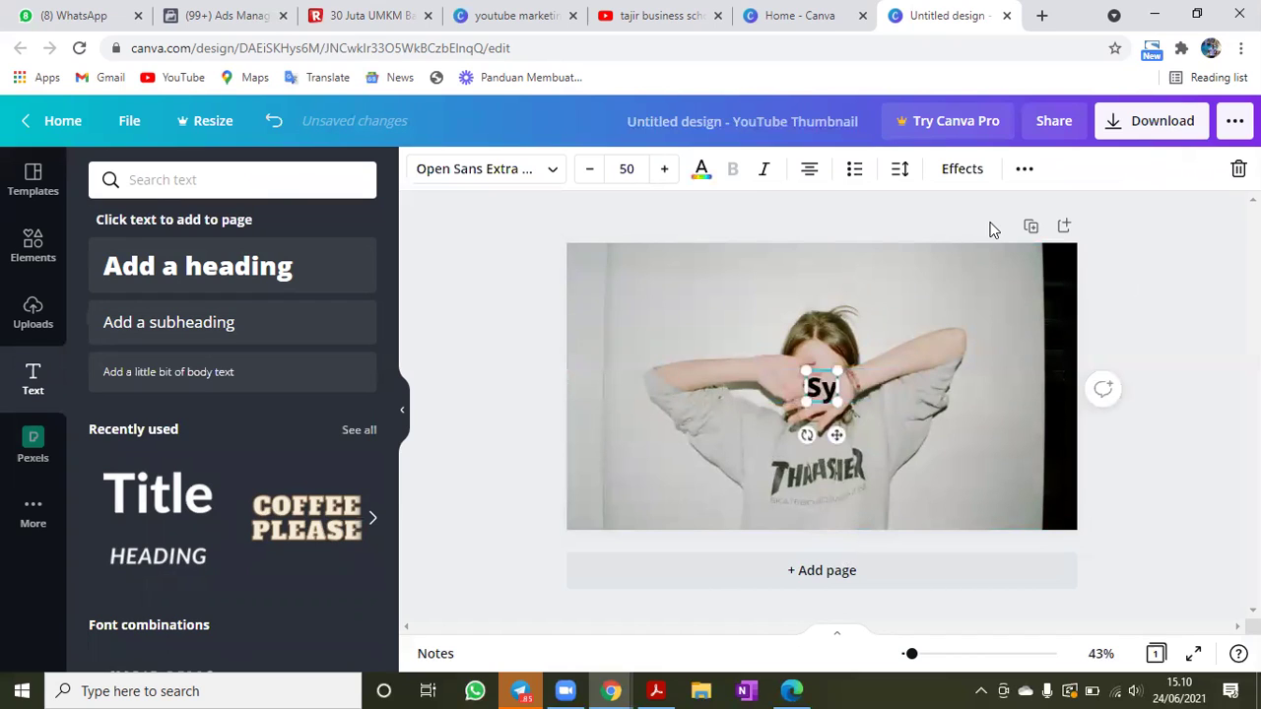
type("aya Akan")
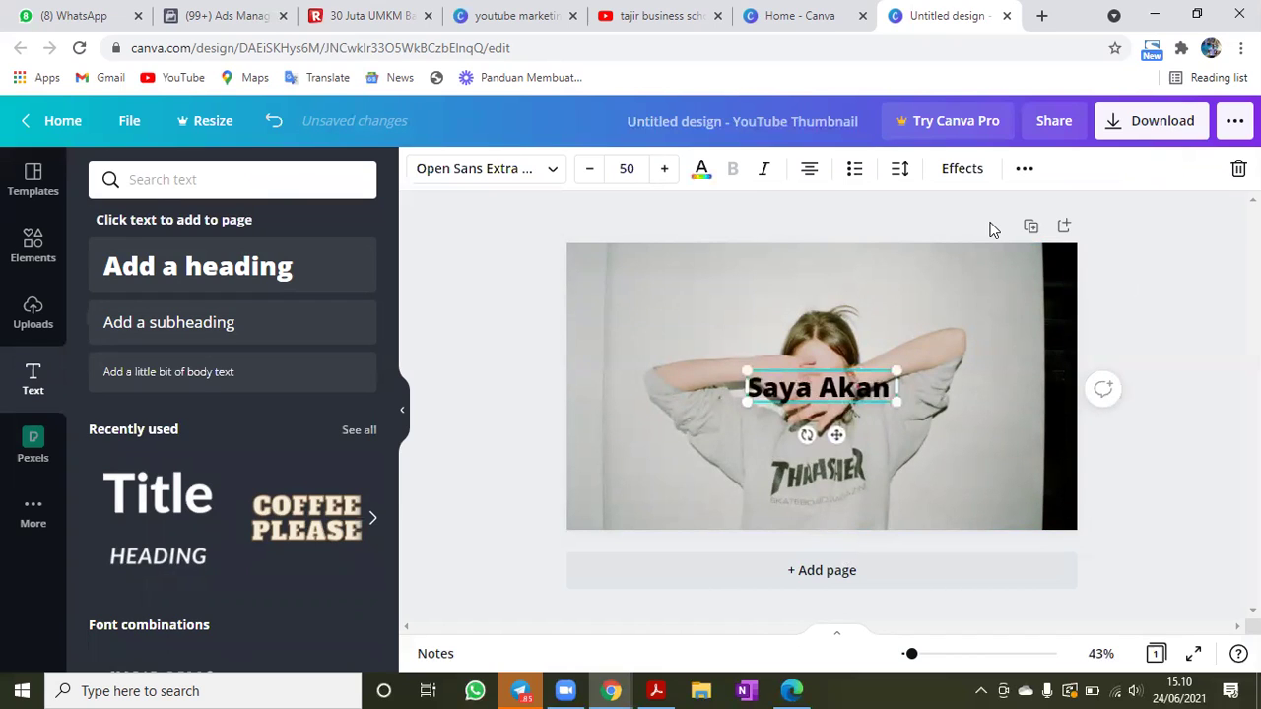
key("BackSpace")
key("BackSpace")
key("BackSpace")
key("BackSpace")
type("akan Berikan")
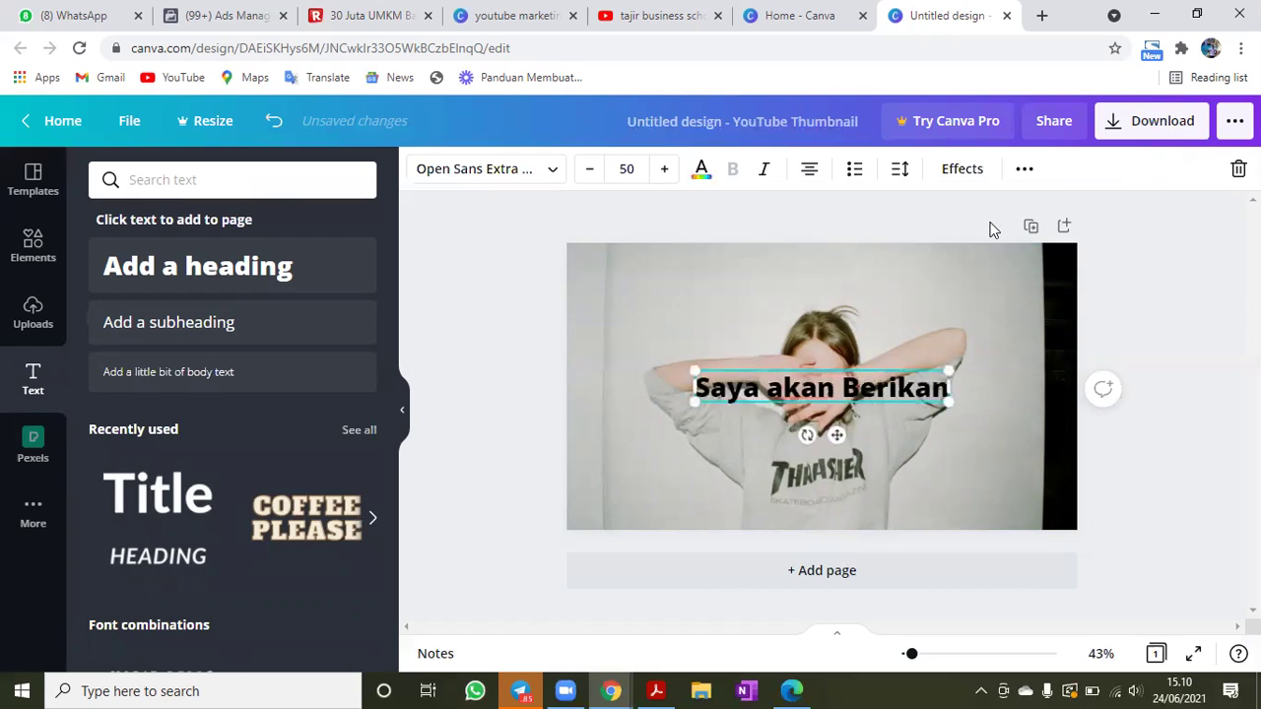
type(" Rahasia")
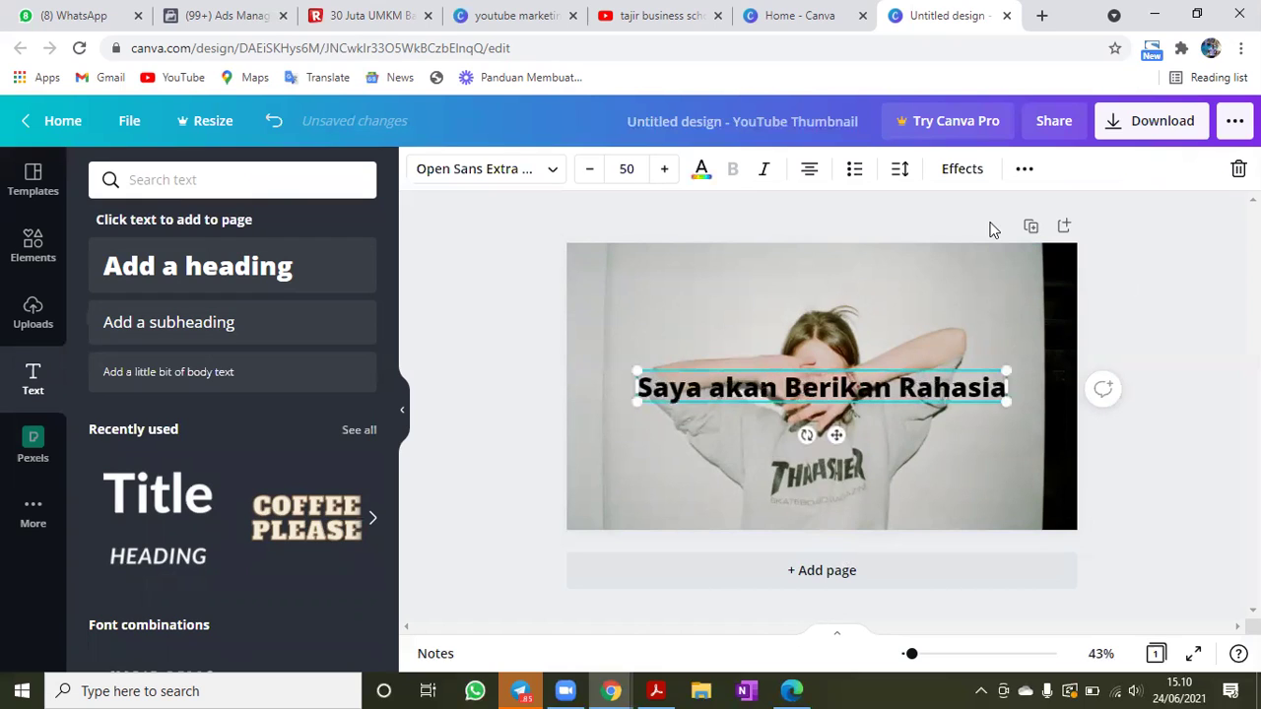
type("...")
left_click_drag(837, 409, 838, 338)
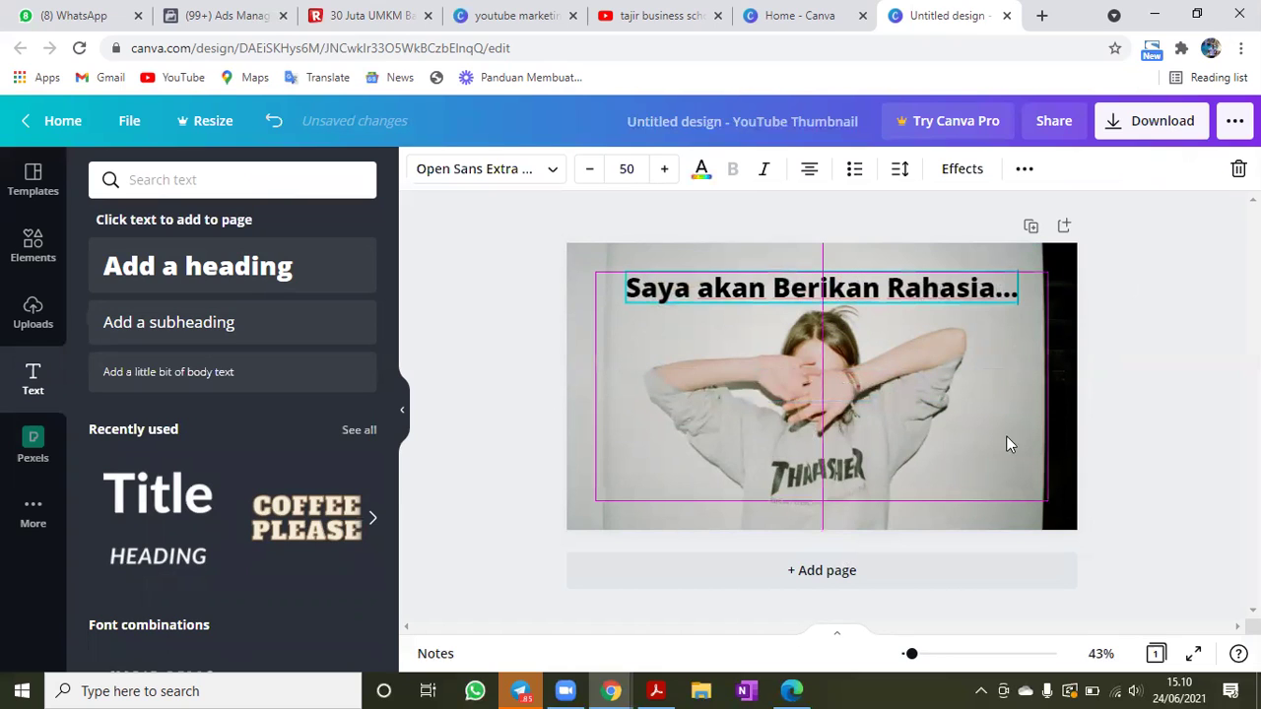
left_click(990, 388)
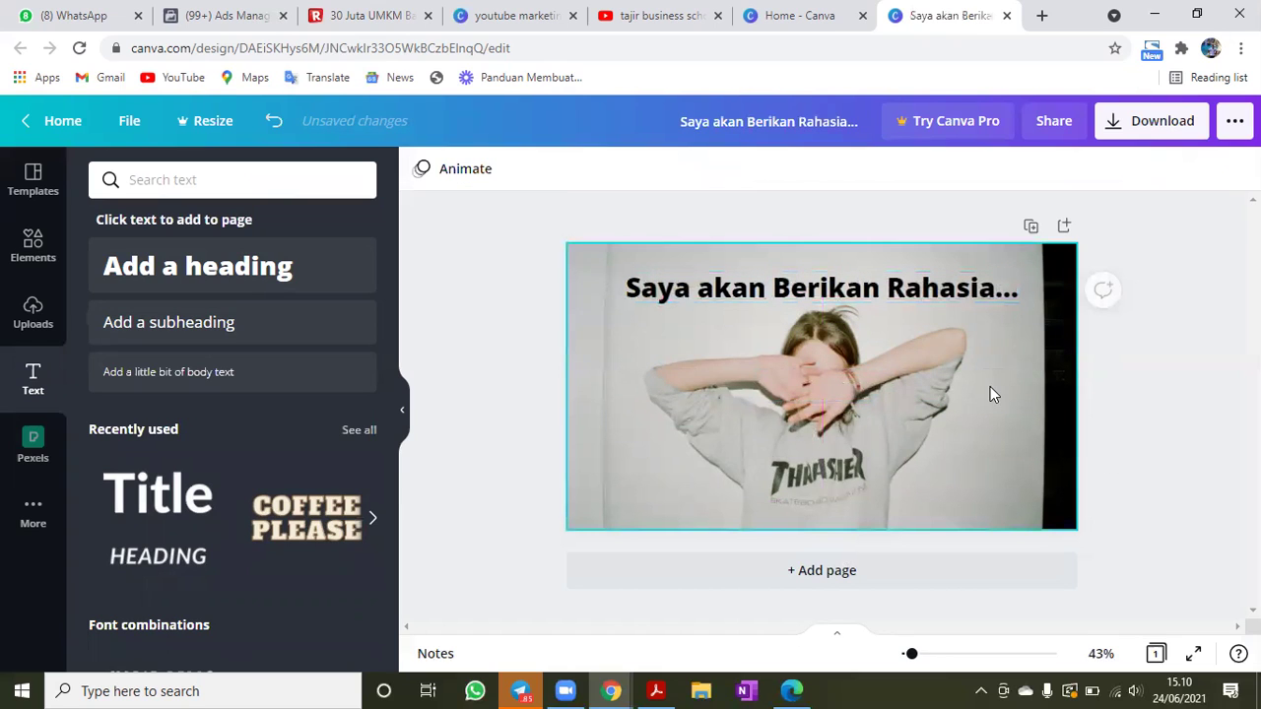
- Open the thumbnail's download options and go back to the "tajir business school" results on YouTube
left_click(1140, 129)
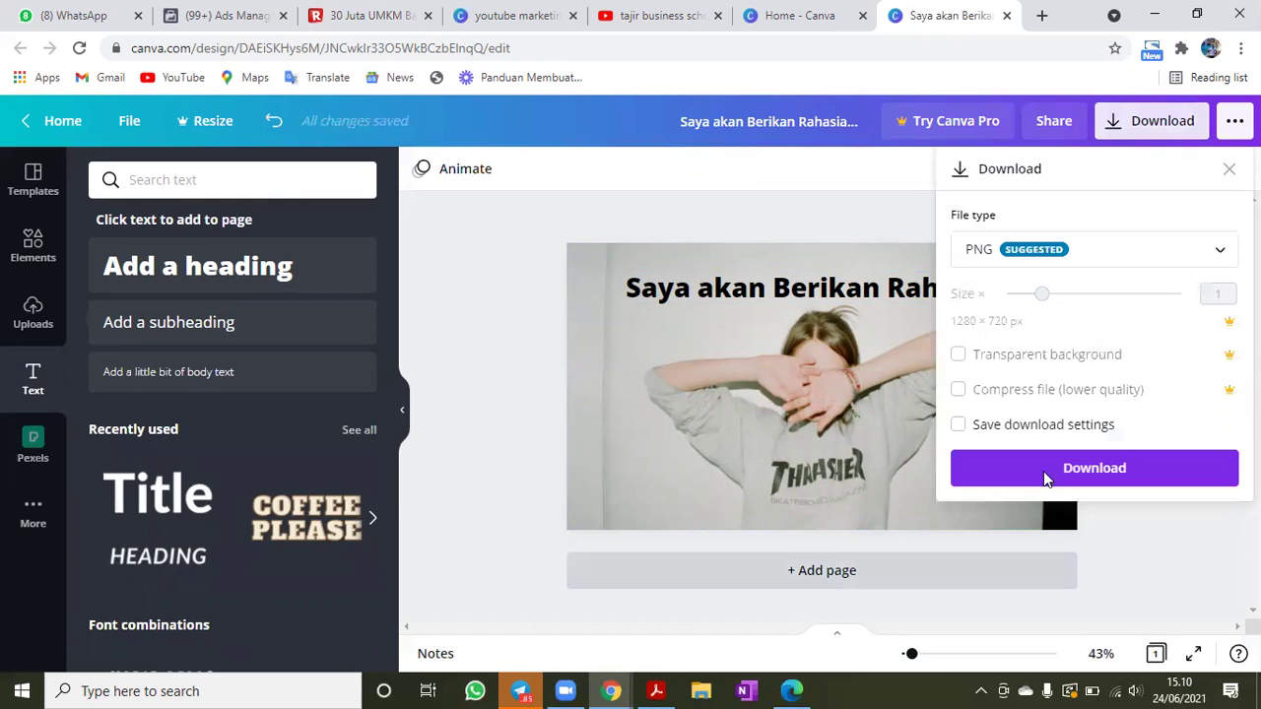
left_click(679, 12)
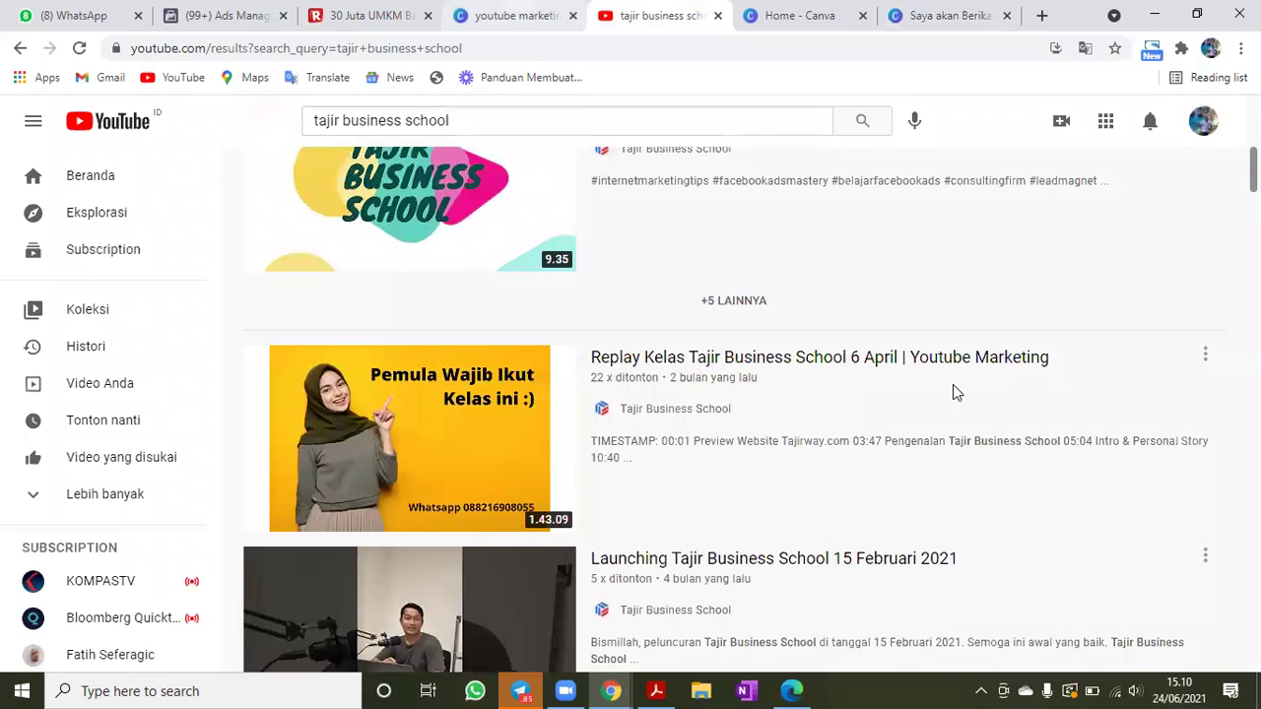
- Switch to the "youtube marketing" Canva deck and present the Thumbnail slide full screen
key("ctrl+shift+Tab")
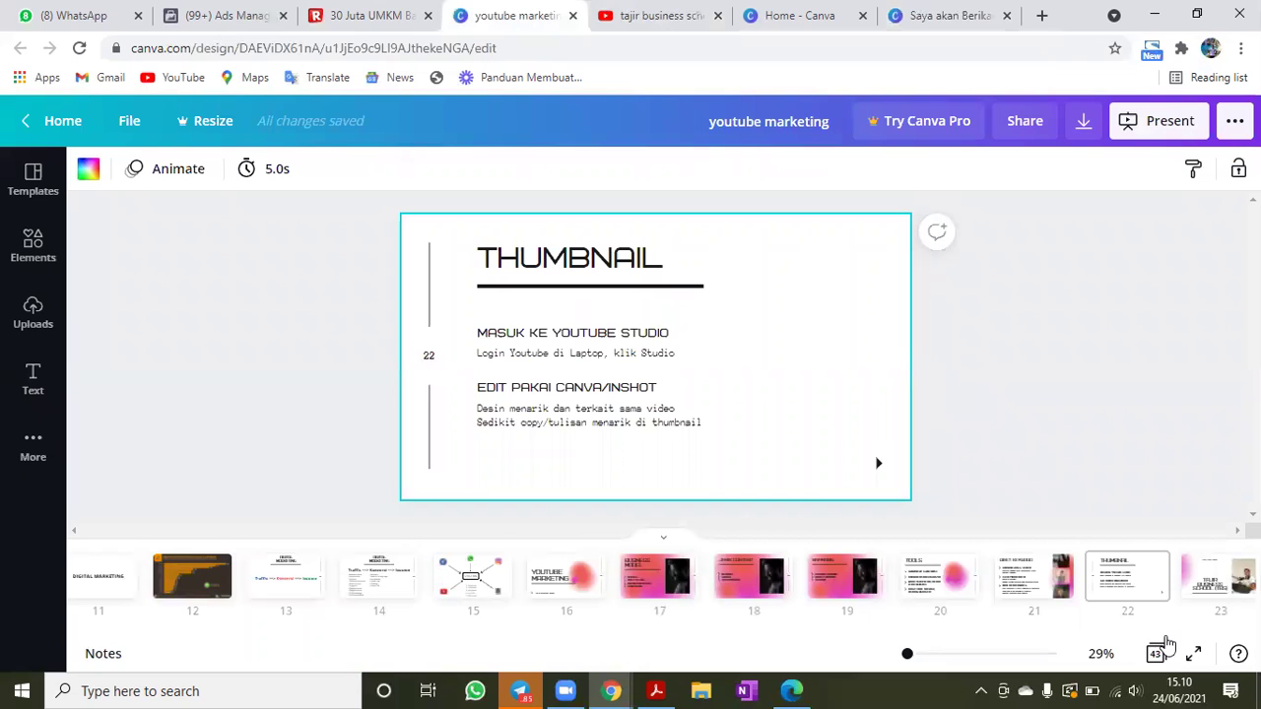
key("F11")
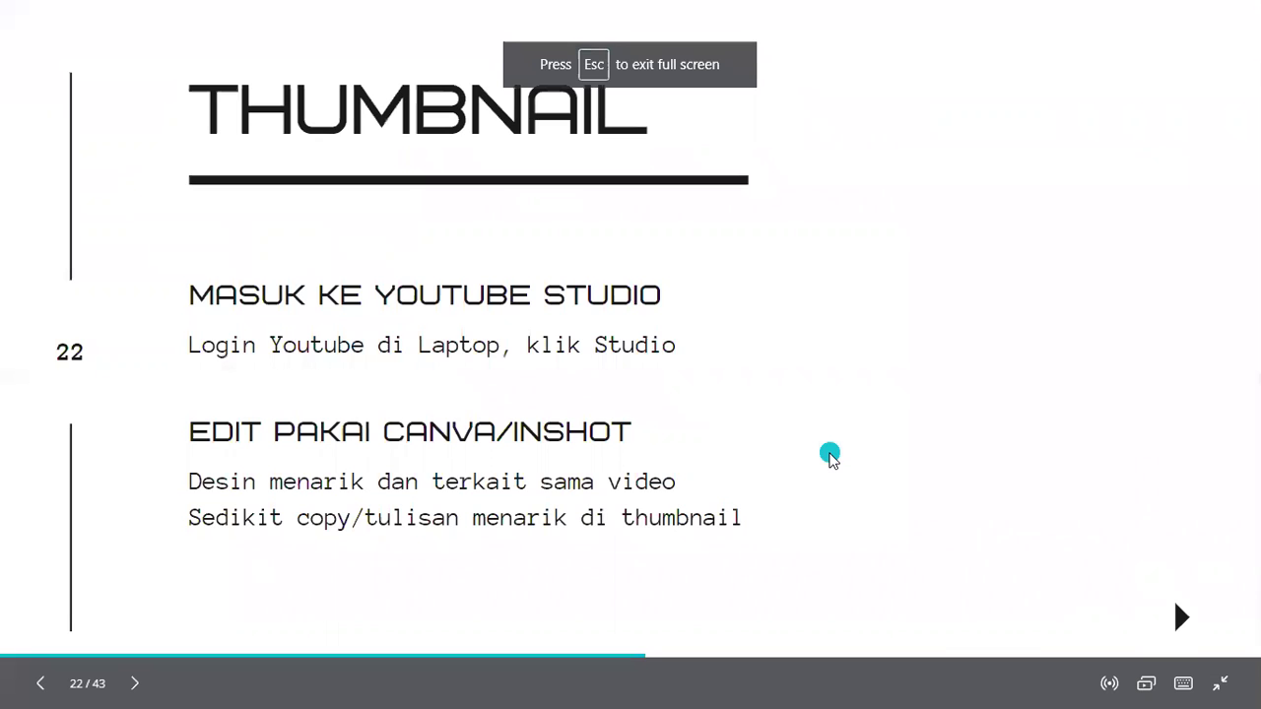
mouse_move(660, 687)
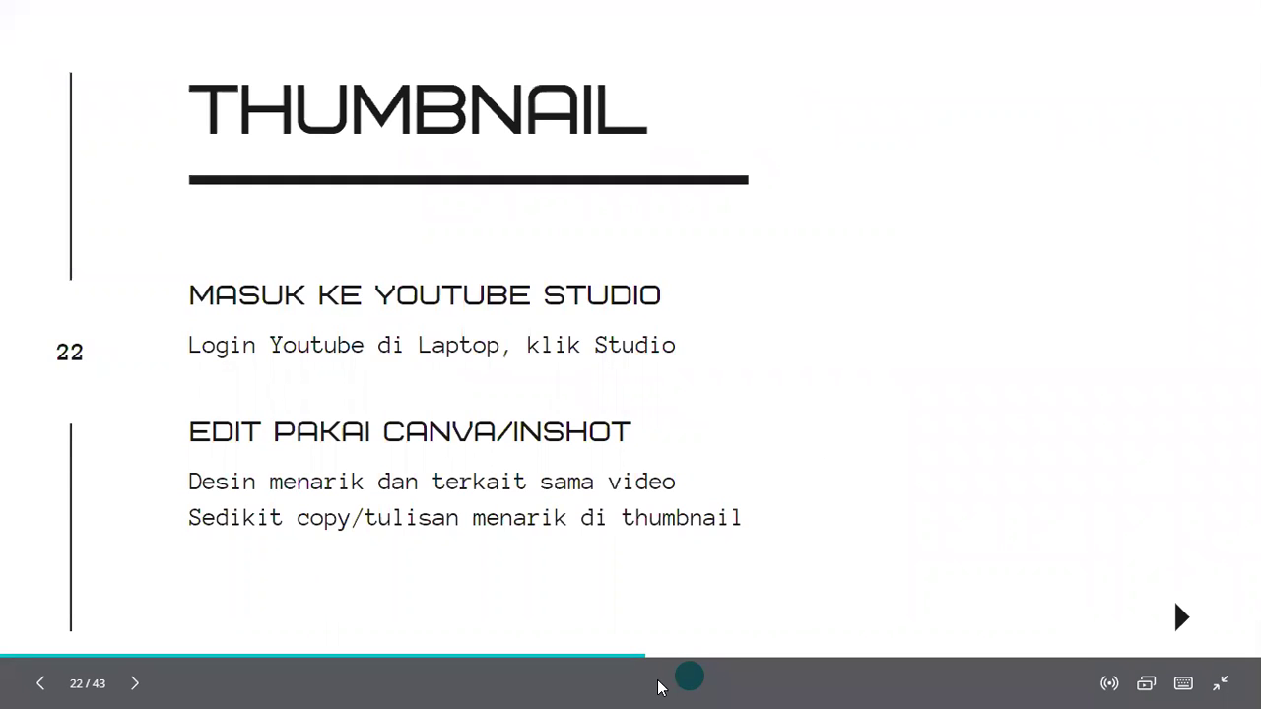